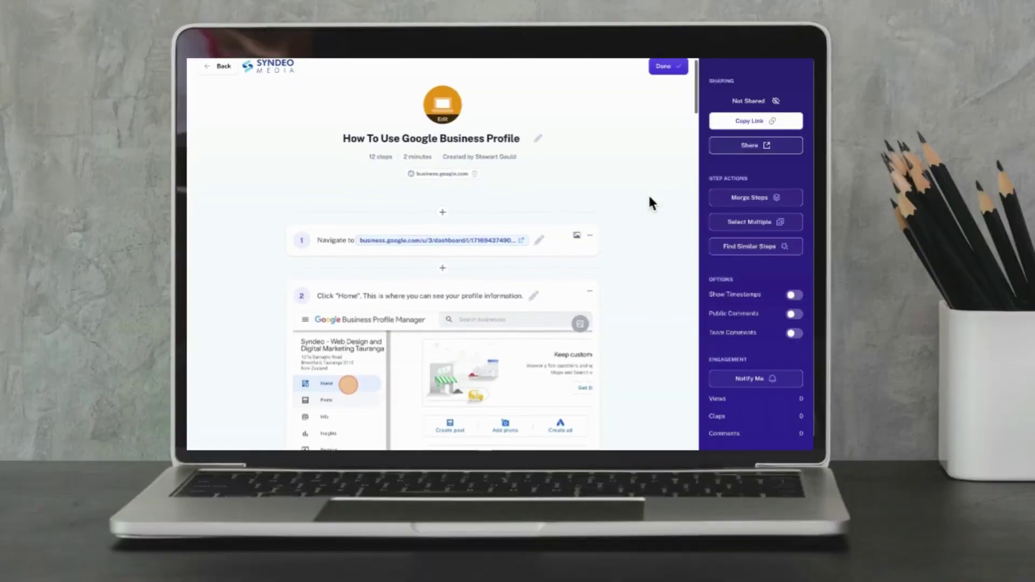
pyautogui.scroll(-1, 650, 198)
pyautogui.scroll(-5, 650, 198)
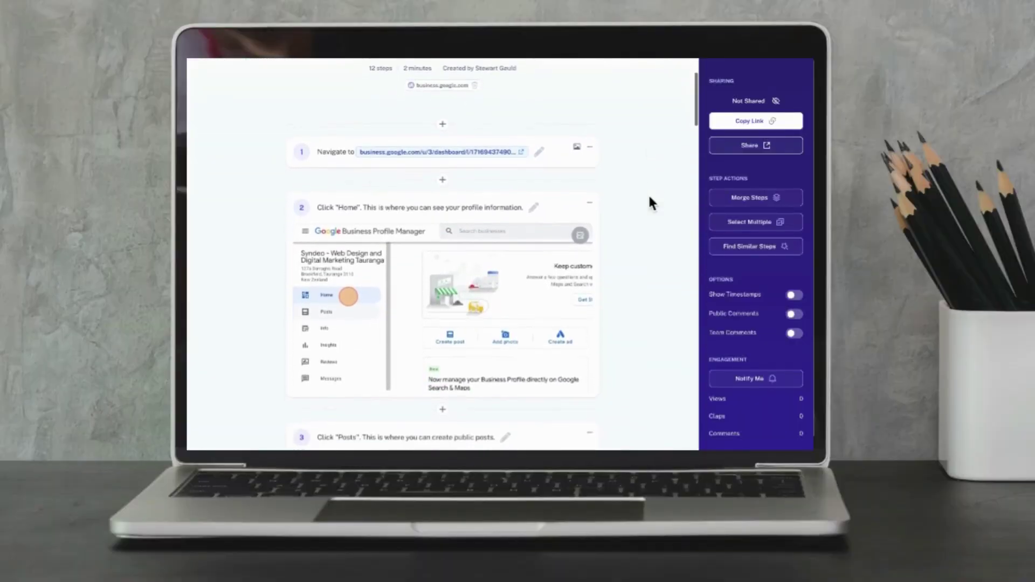
pyautogui.scroll(-5, 649, 200)
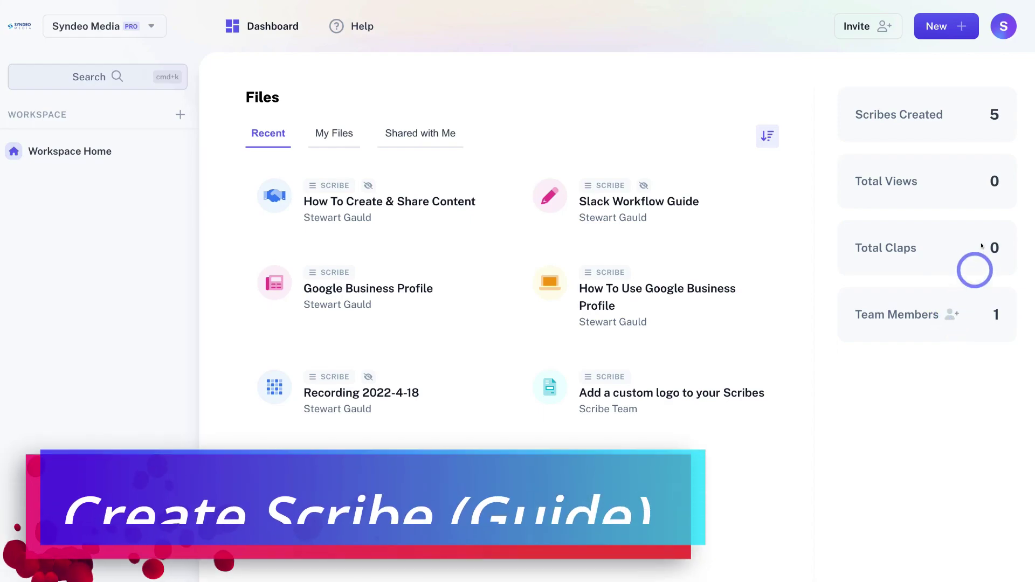
# - Start a new Scribe that captures steps on the open Syndeo Media WordPress login page
pyautogui.click(944, 27)
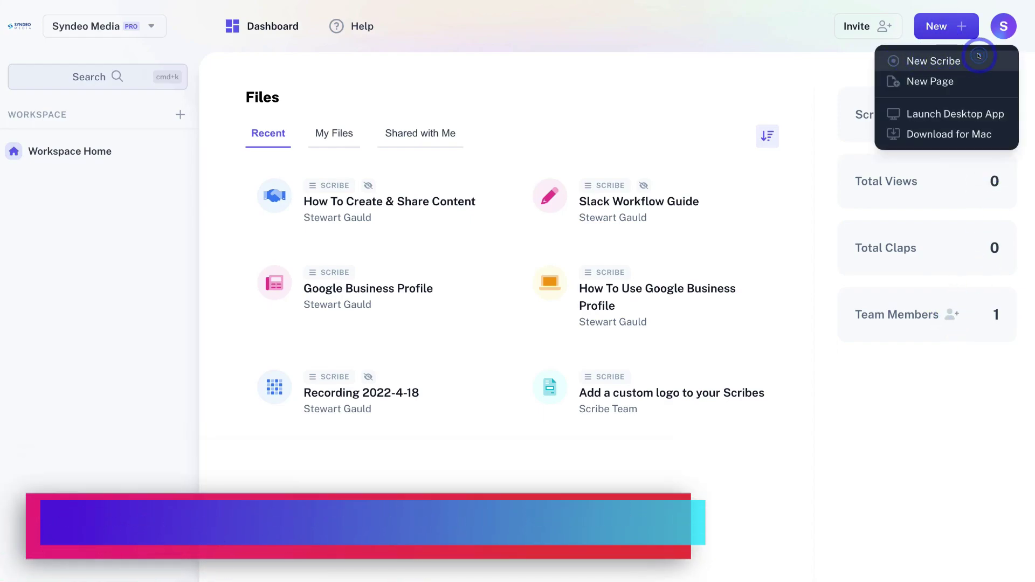
pyautogui.click(928, 59)
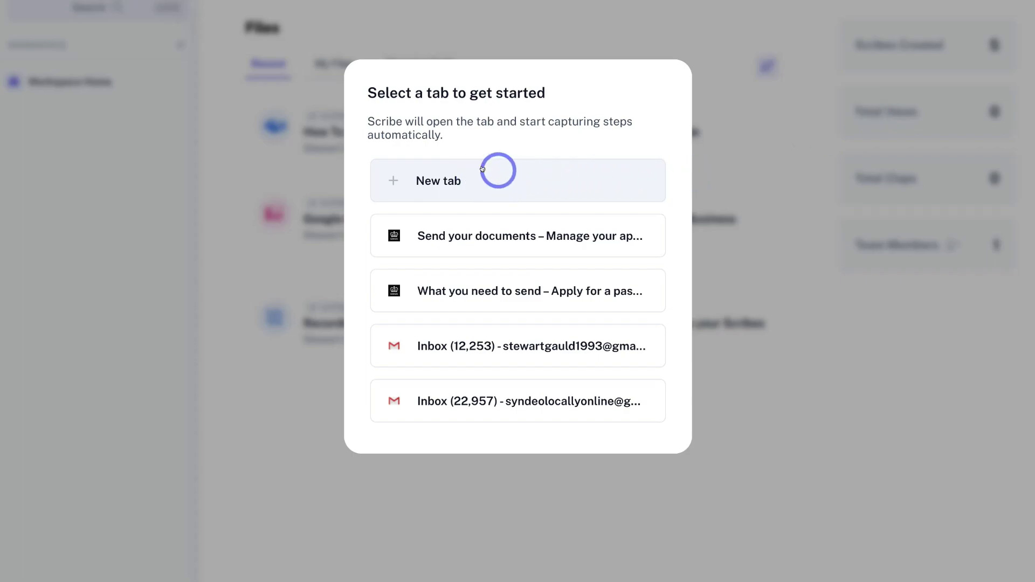
pyautogui.scroll(-2, 537, 241)
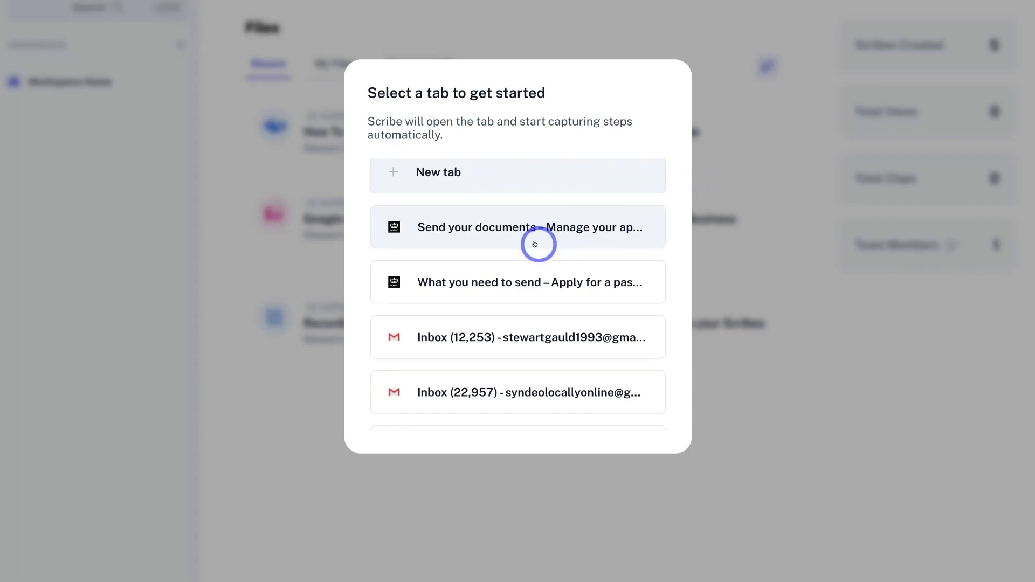
pyautogui.scroll(-2, 536, 243)
pyautogui.scroll(-3, 536, 240)
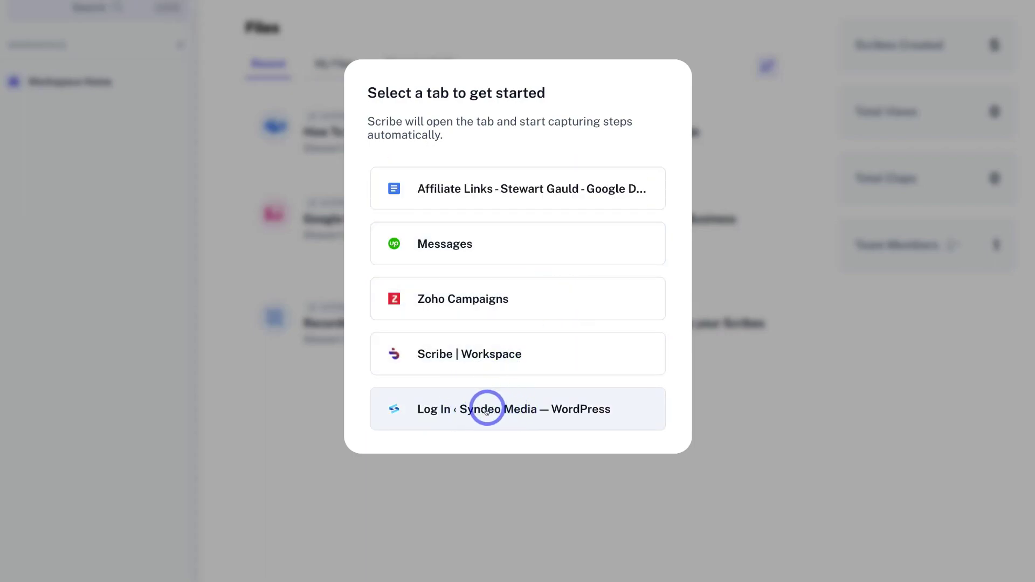
pyautogui.click(517, 410)
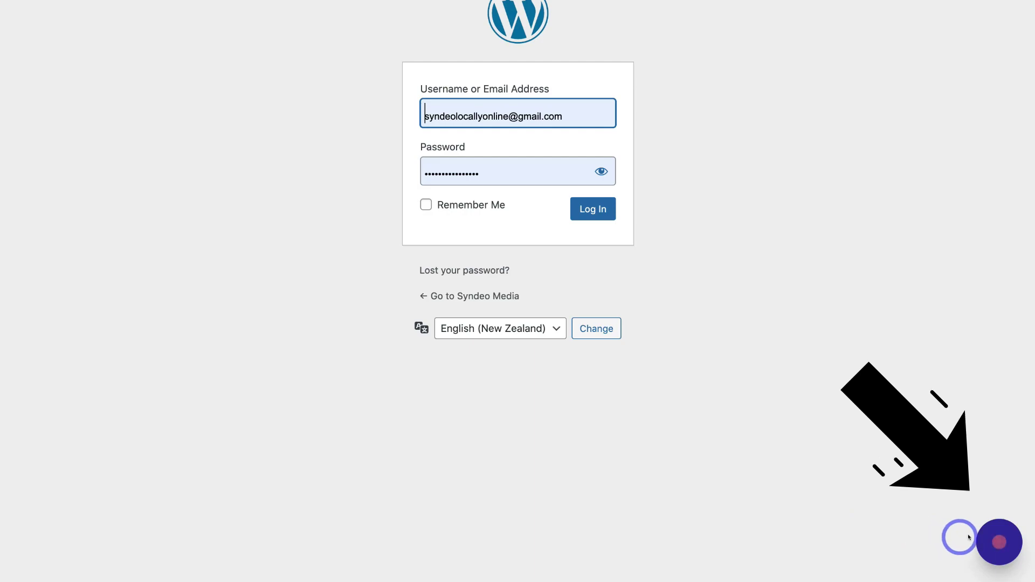
# - Reposition the capture controls to the bottom-left corner of the page and check the available recording controls
pyautogui.click(995, 540)
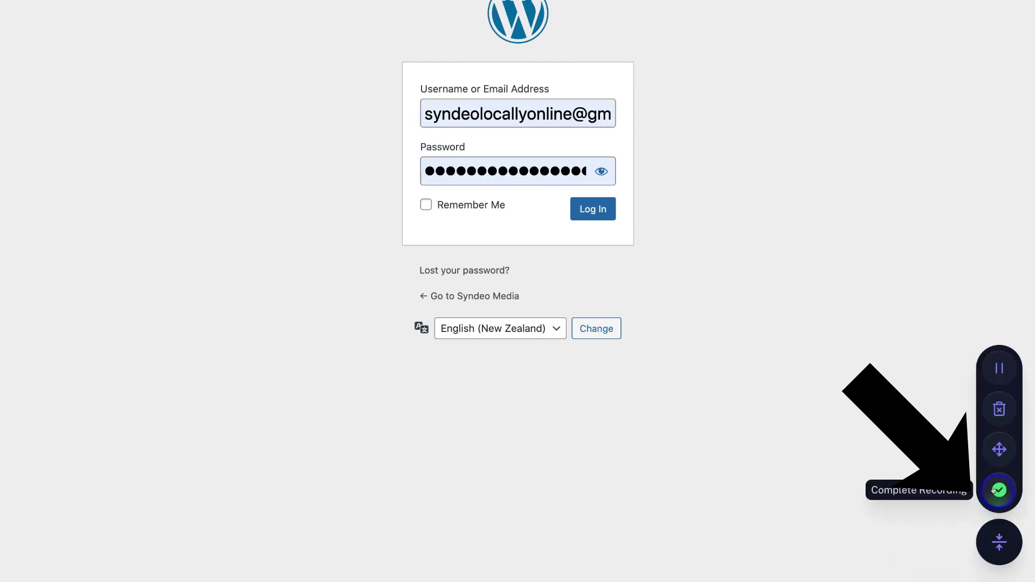
pyautogui.click(994, 448)
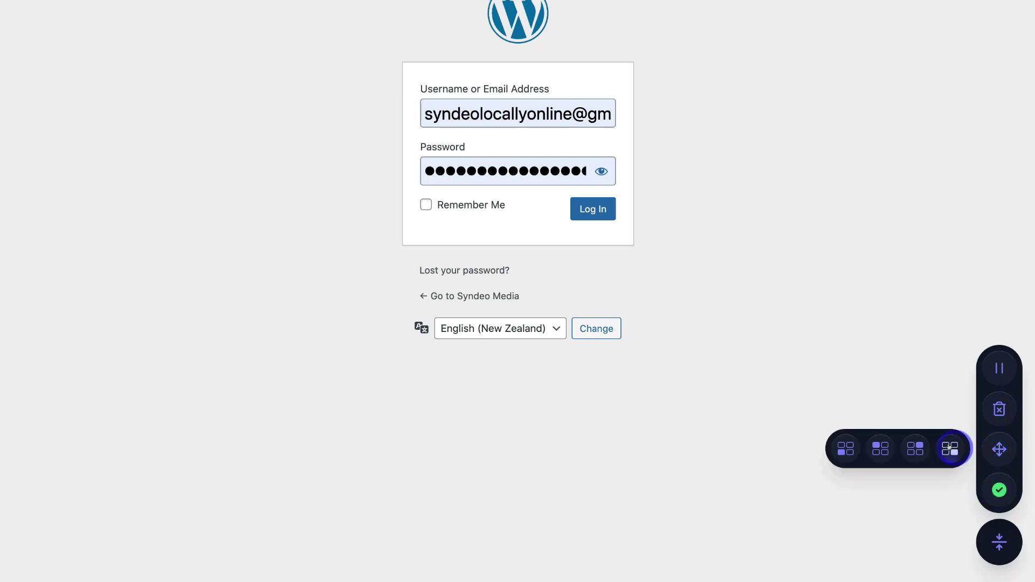
pyautogui.click(841, 448)
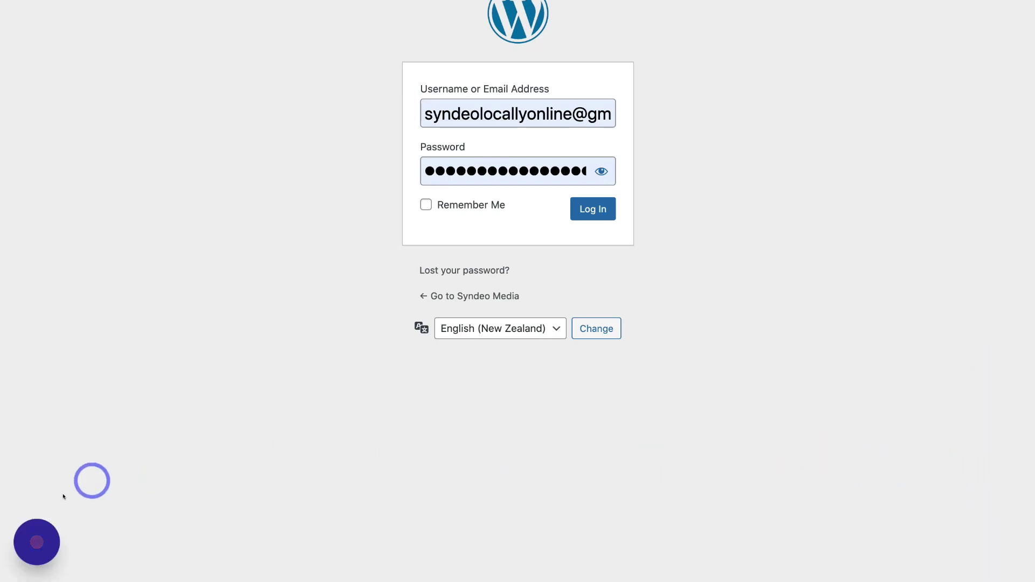
pyautogui.click(37, 542)
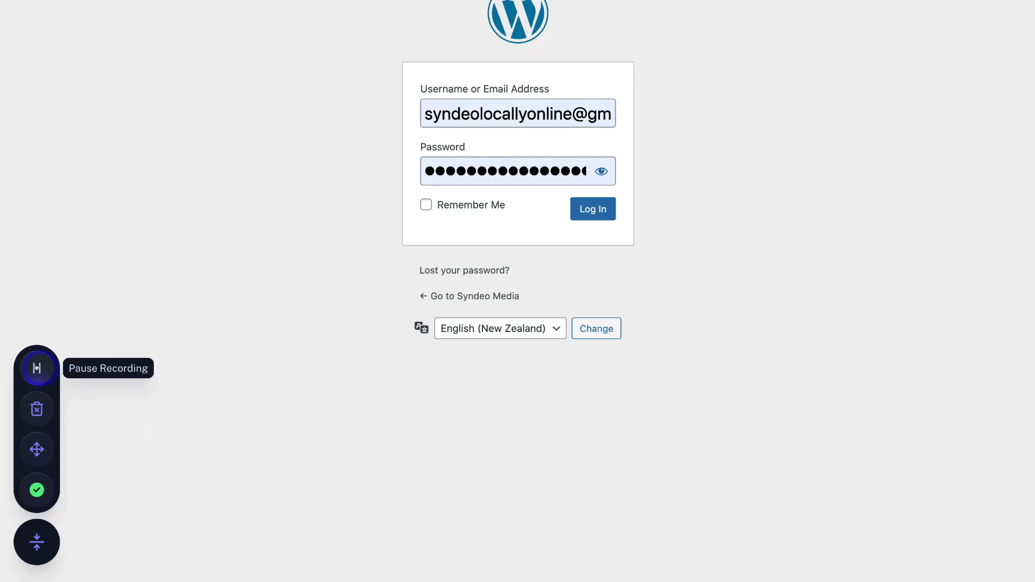
pyautogui.click(146, 401)
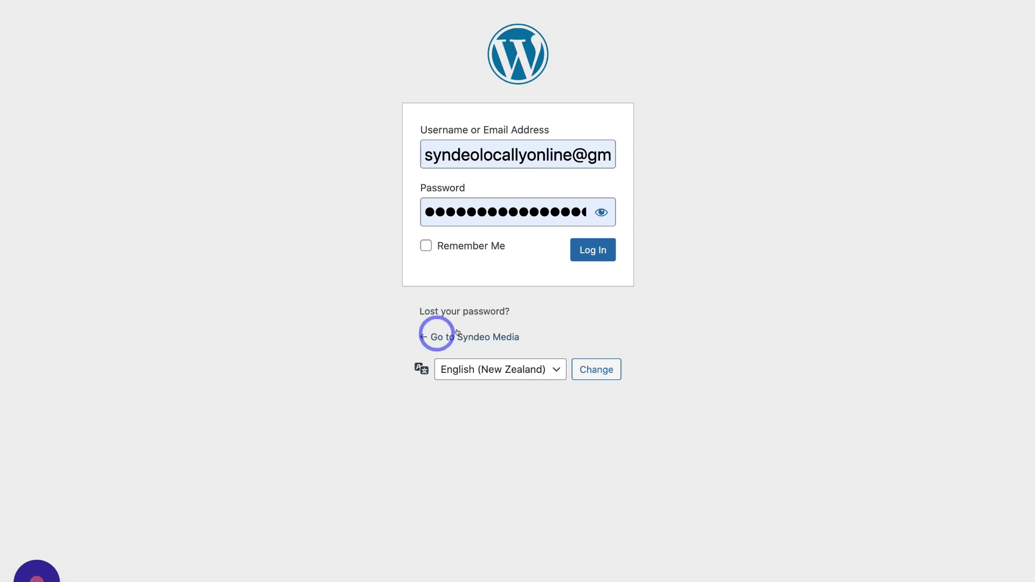
# - Log in to WordPress with the prefilled credentials and open the form for adding a new user
pyautogui.click(592, 250)
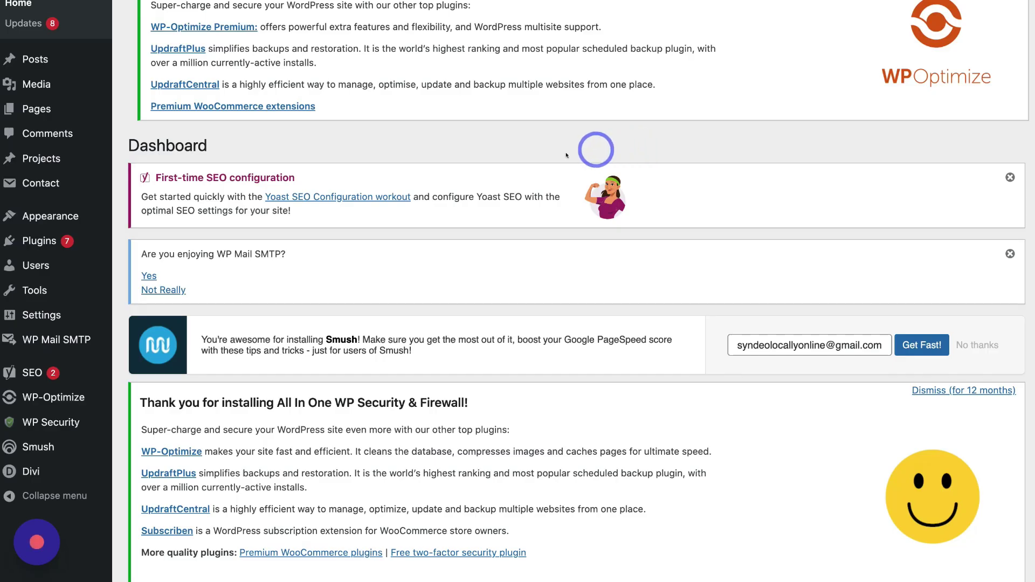
pyautogui.click(53, 264)
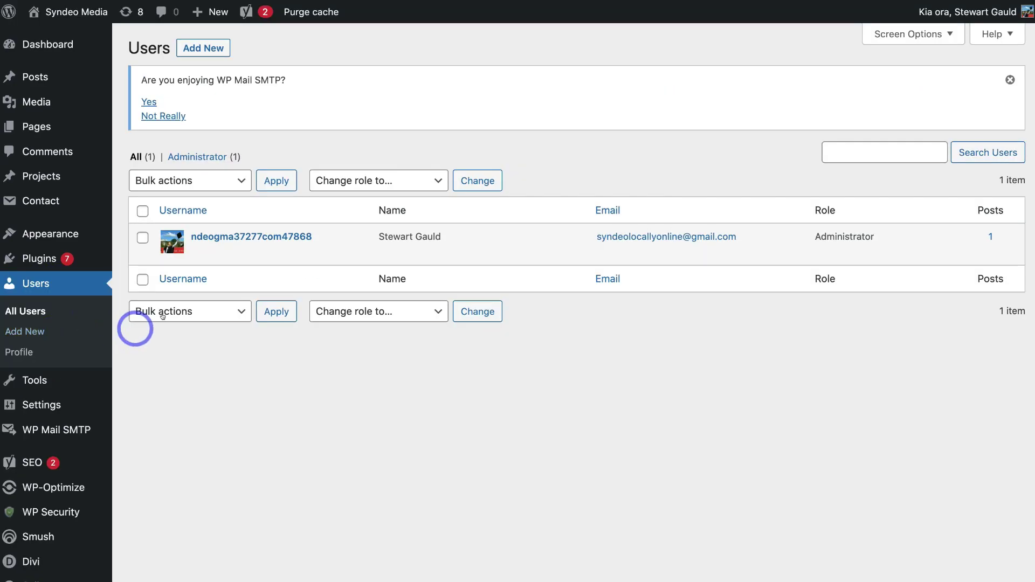
pyautogui.click(209, 50)
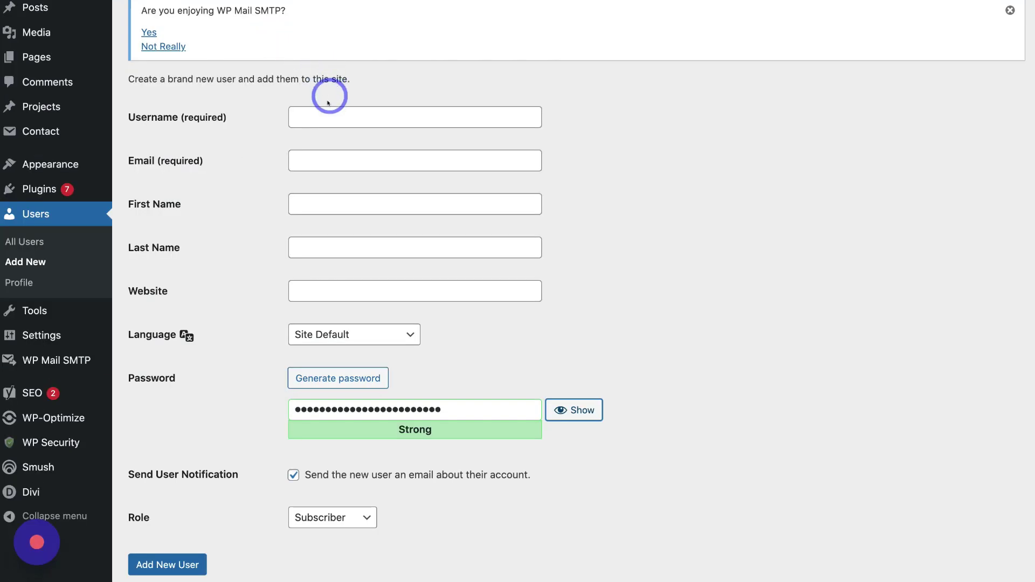
# - Fill in the new user's username and e-mail, keeping the generated password
pyautogui.click(320, 114)
pyautogui.write('Sam Smith')
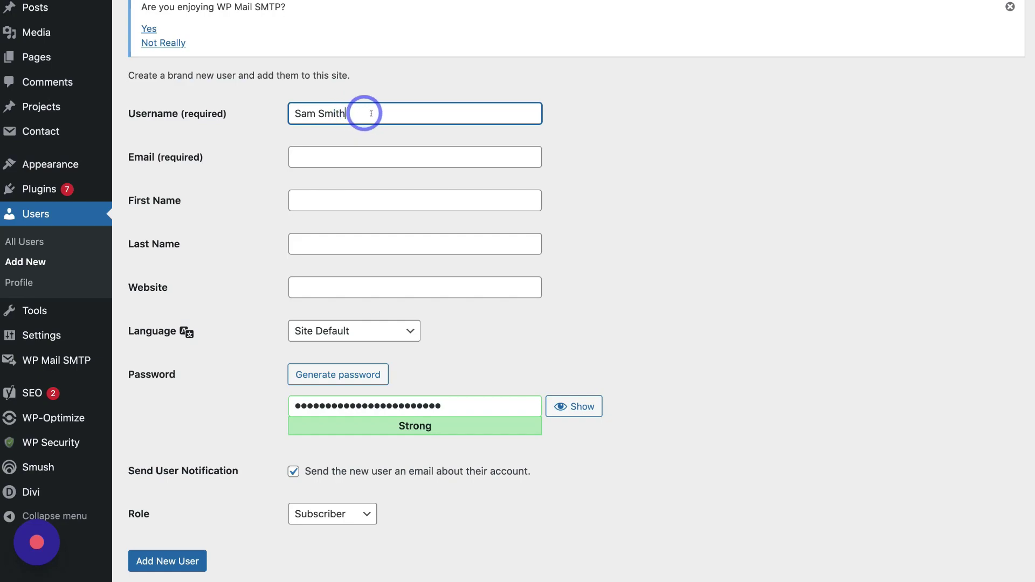
pyautogui.click(322, 153)
pyautogui.hotkey('ctrl', 'v')
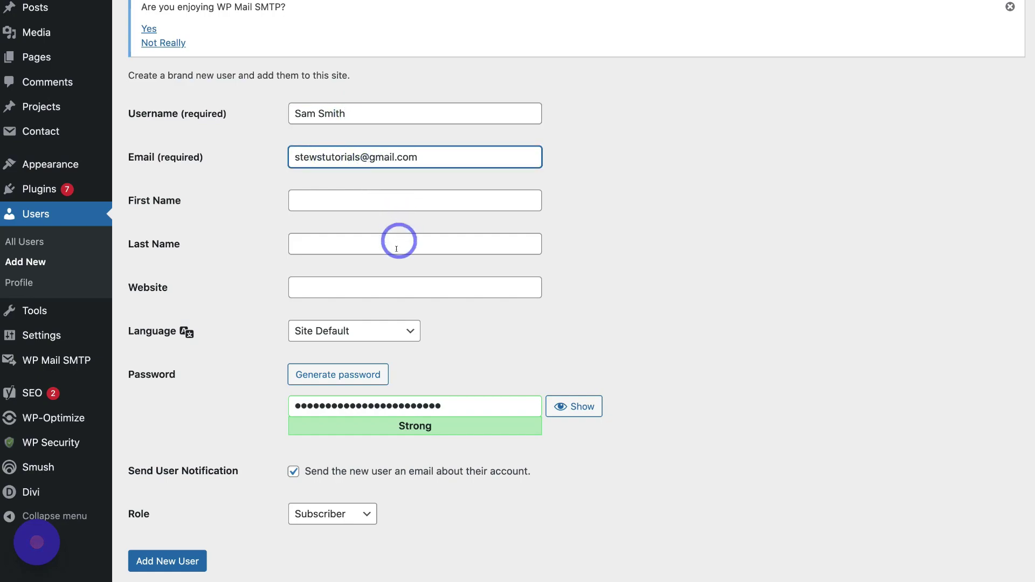
pyautogui.click(451, 405)
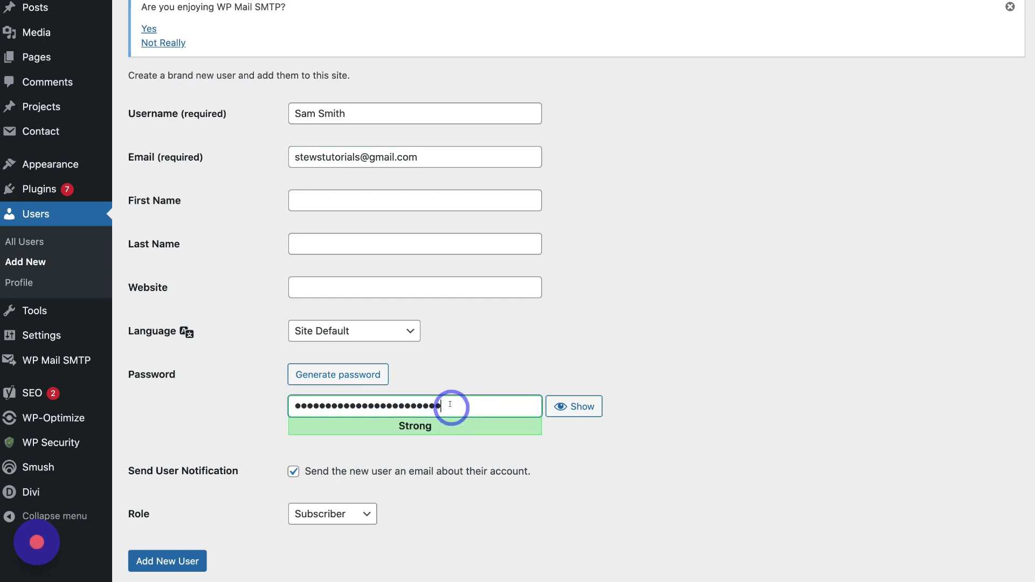
# - Set the new user's role to Administrator and add the user to the site
pyautogui.scroll(-2, 452, 406)
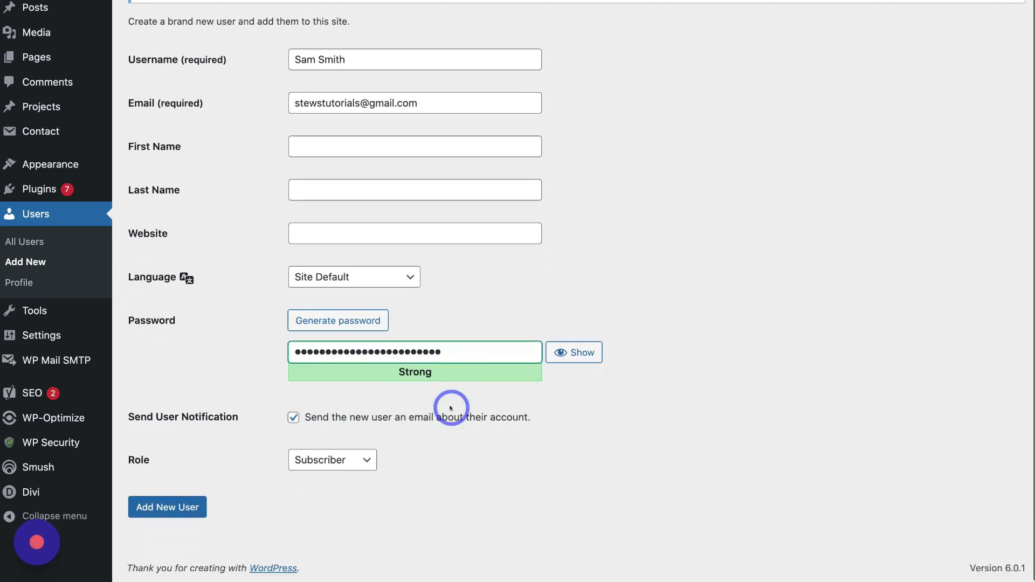
pyautogui.click(344, 461)
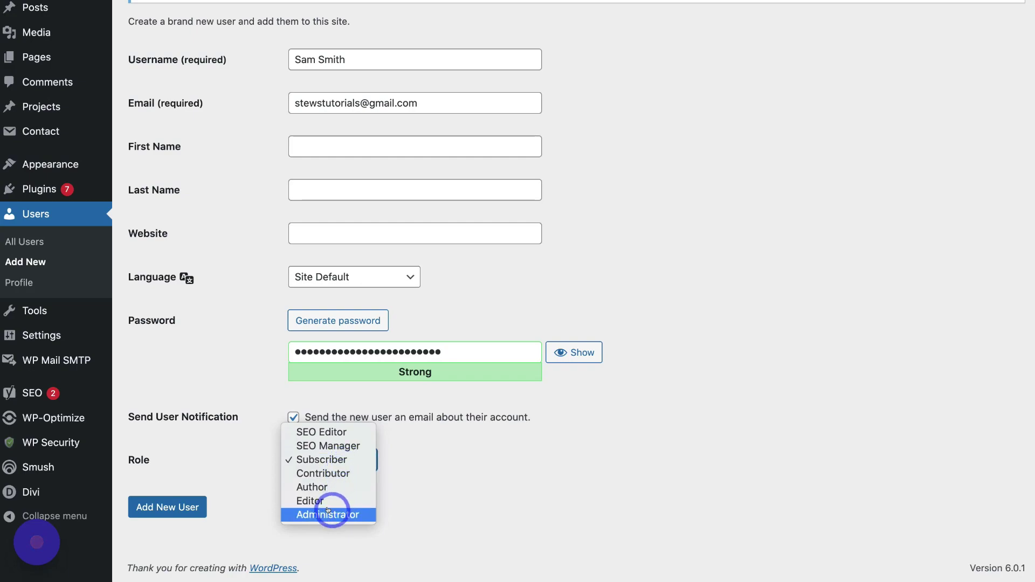
pyautogui.click(345, 514)
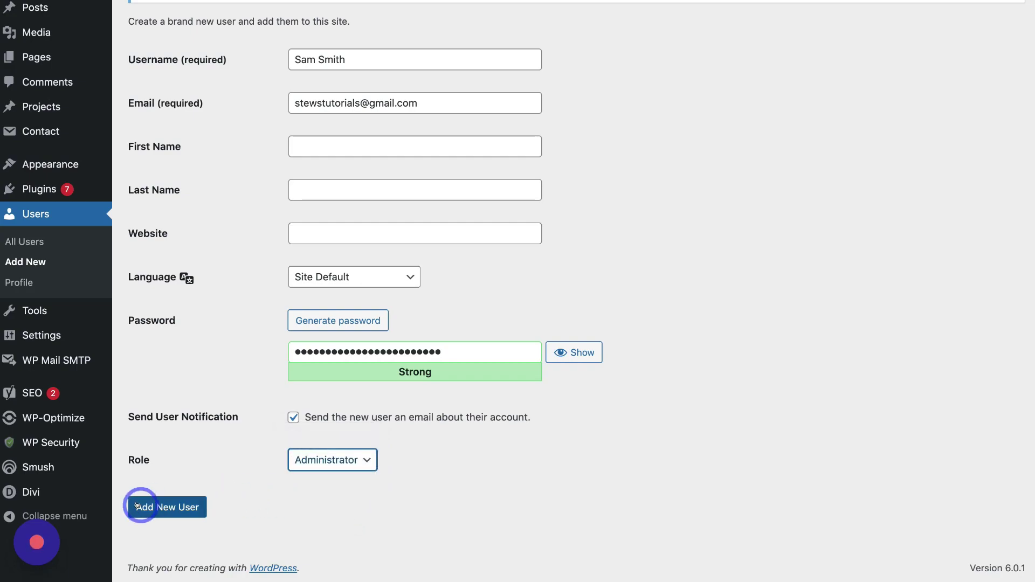
pyautogui.click(178, 506)
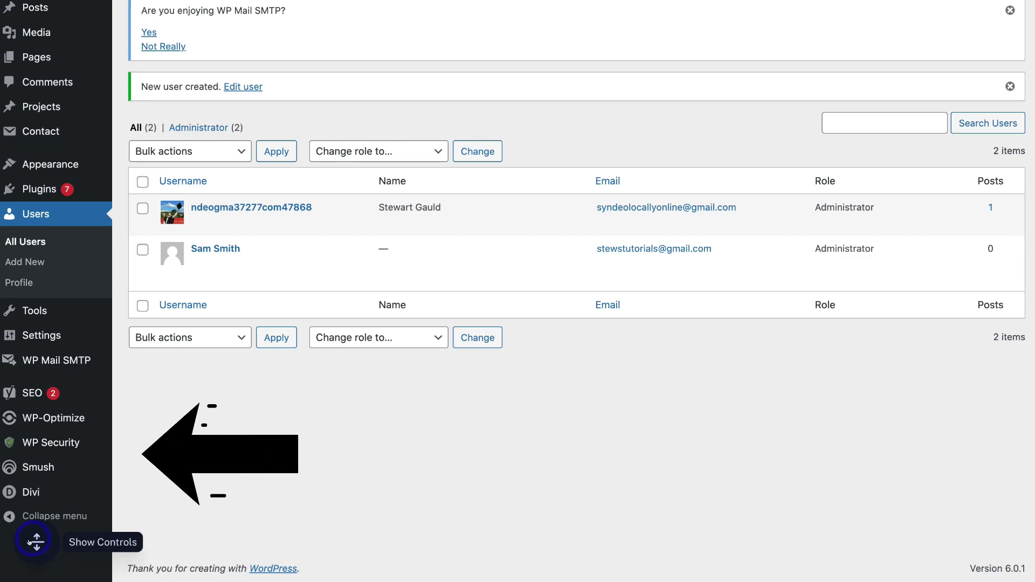
# - Complete the Scribe recording of the WordPress steps
pyautogui.click(36, 541)
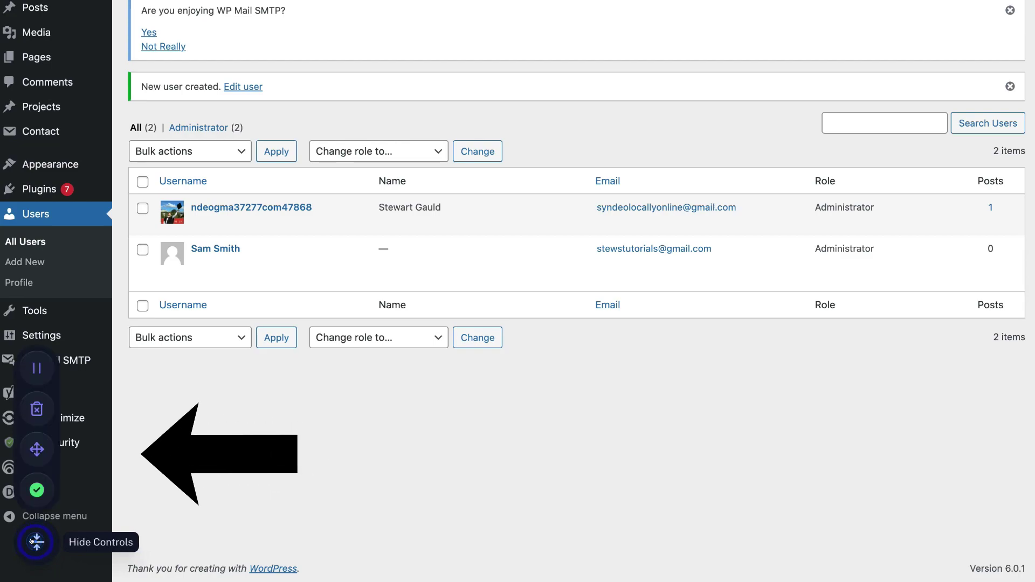
pyautogui.click(29, 492)
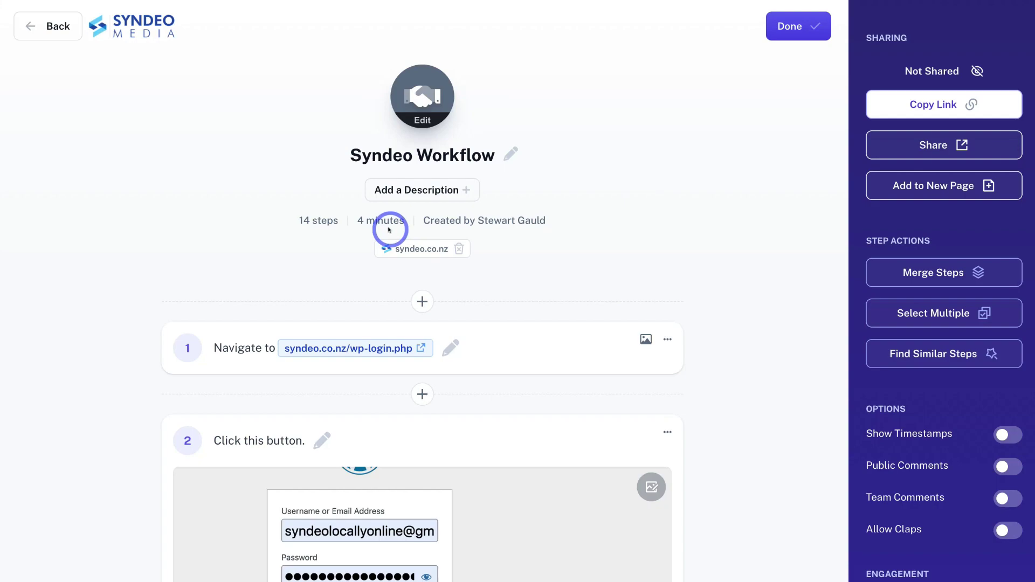
# - Change the guide's icon to a blue laptop and retitle the guide "How To Add A User To WordPress"
pyautogui.click(422, 118)
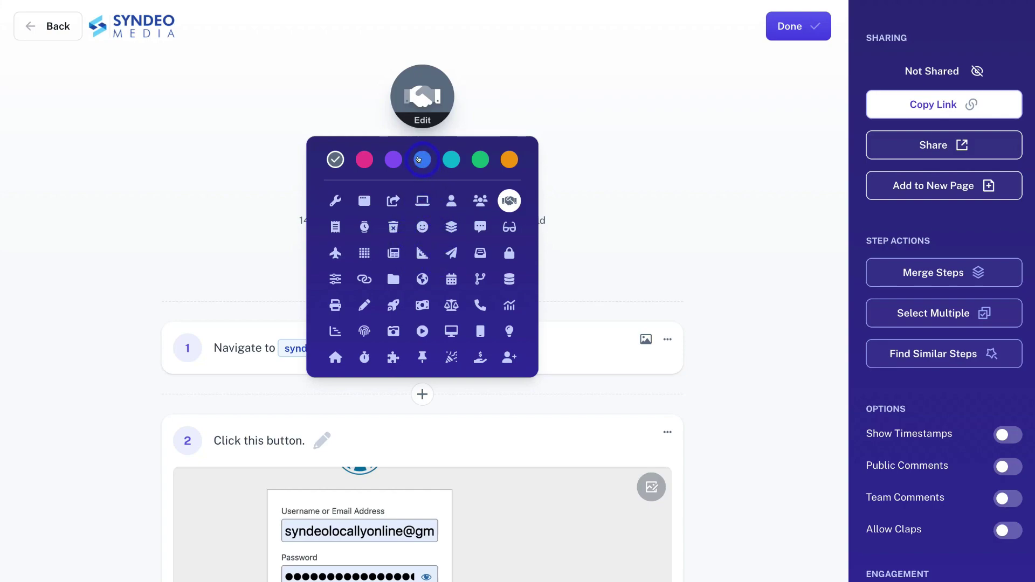
pyautogui.click(418, 159)
pyautogui.click(585, 165)
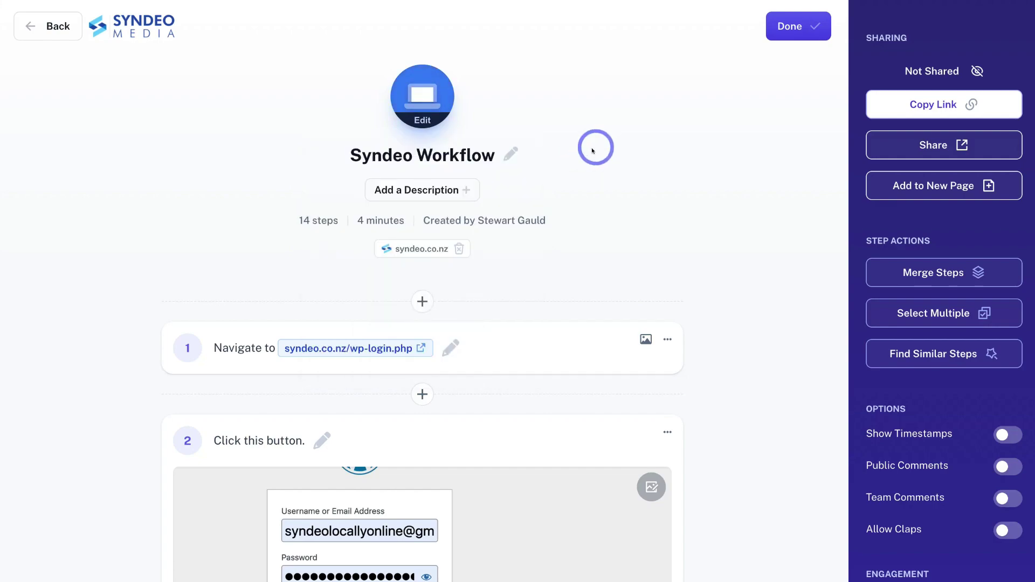
pyautogui.click(510, 151)
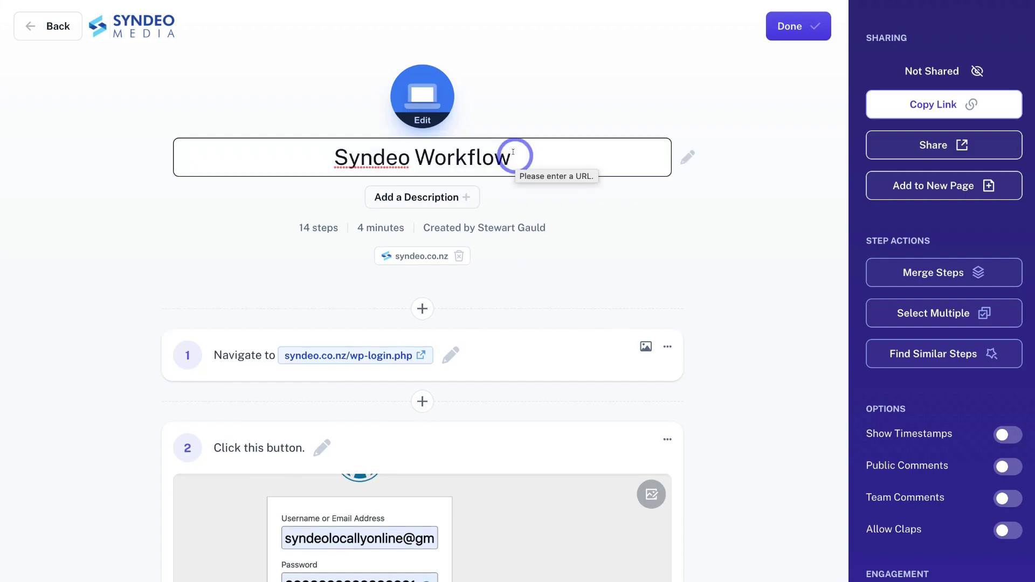
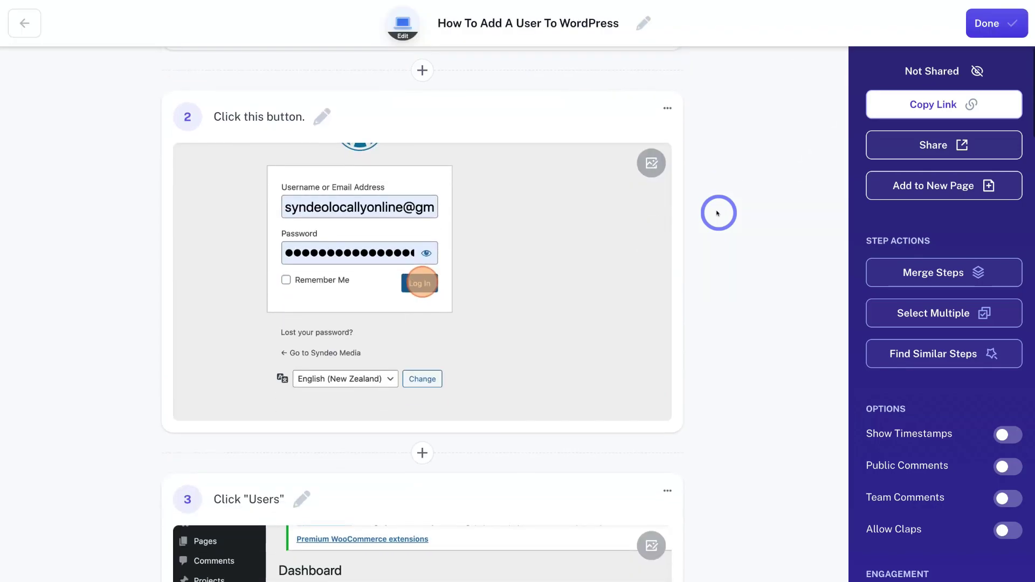
# - Reword step 1 of the guide to "Navigate to your website login page for example", followed by the existing wp-login.php link
pyautogui.scroll(-5, 718, 213)
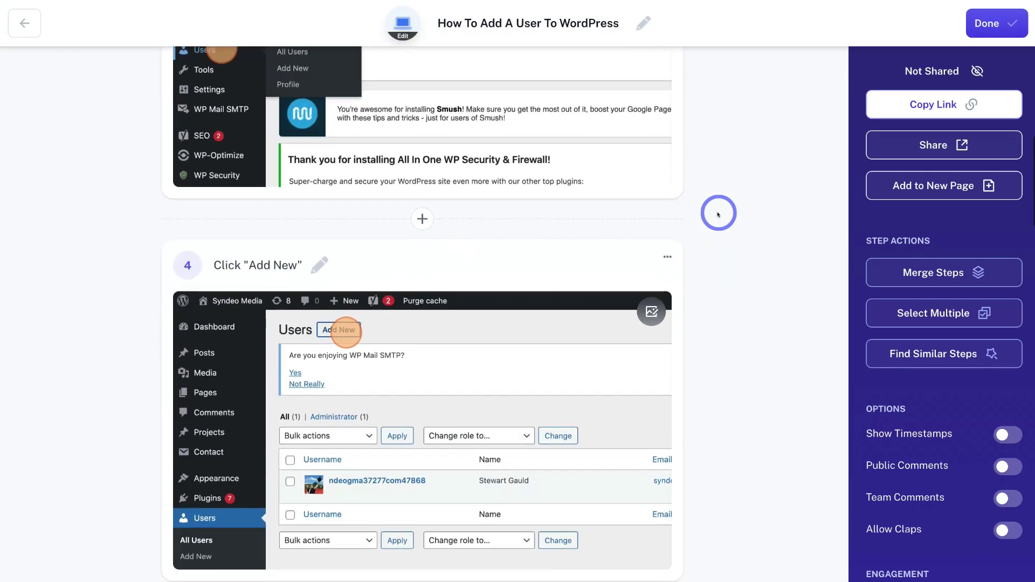
pyautogui.scroll(-12, 718, 214)
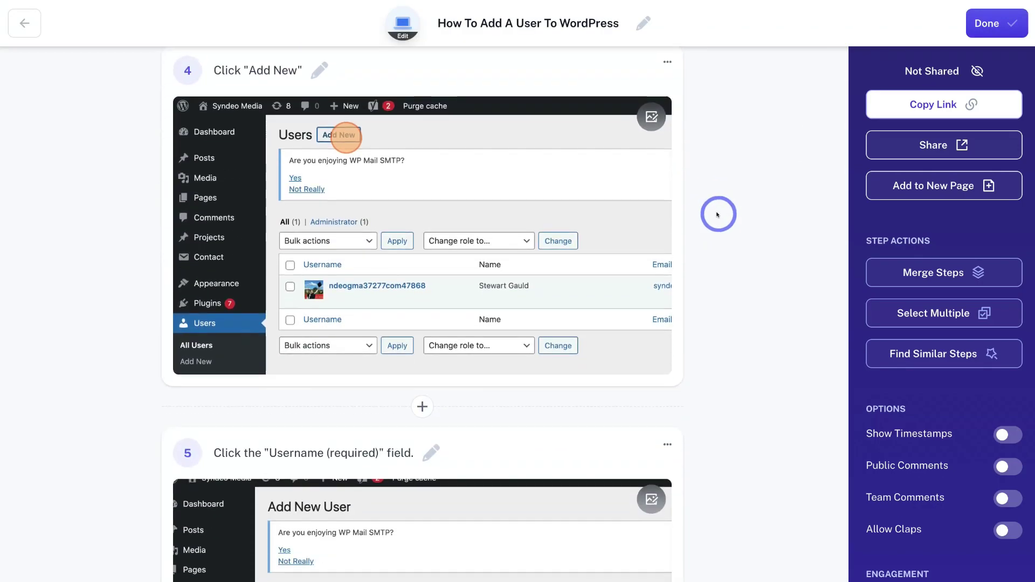
pyautogui.scroll(-10, 718, 214)
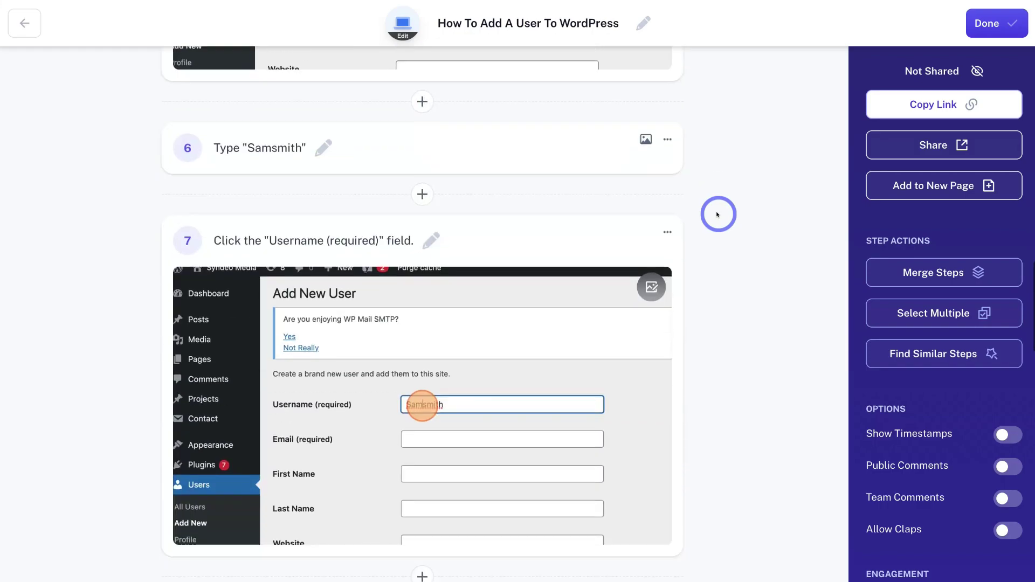
pyautogui.scroll(20, 718, 214)
pyautogui.scroll(20, 718, 214)
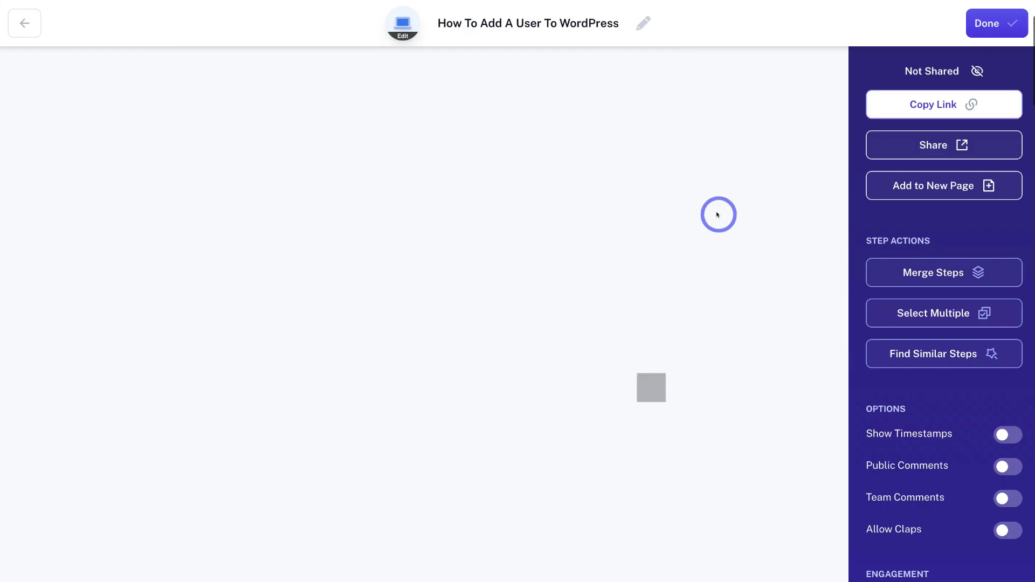
pyautogui.scroll(-4, 718, 214)
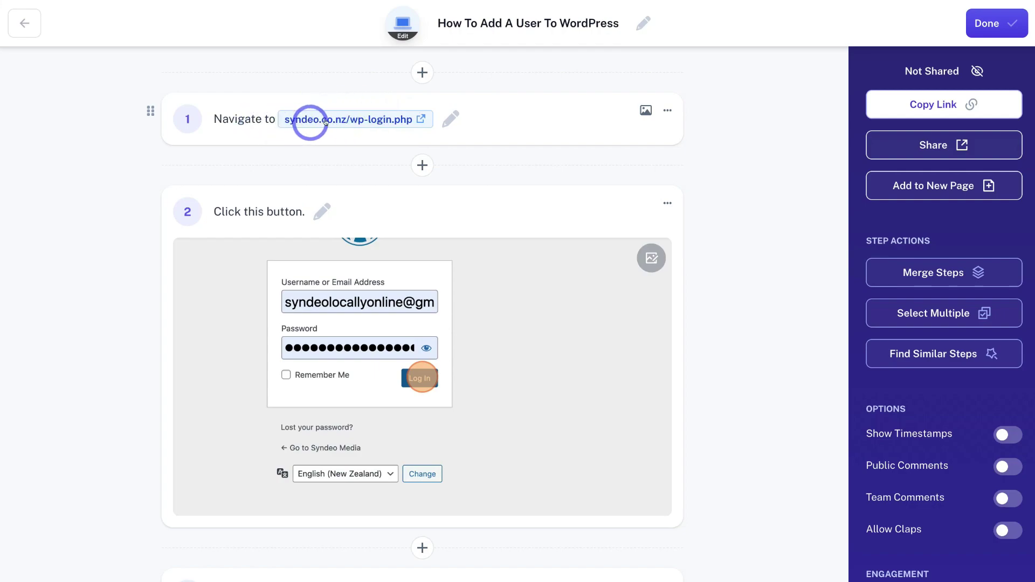
pyautogui.click(450, 118)
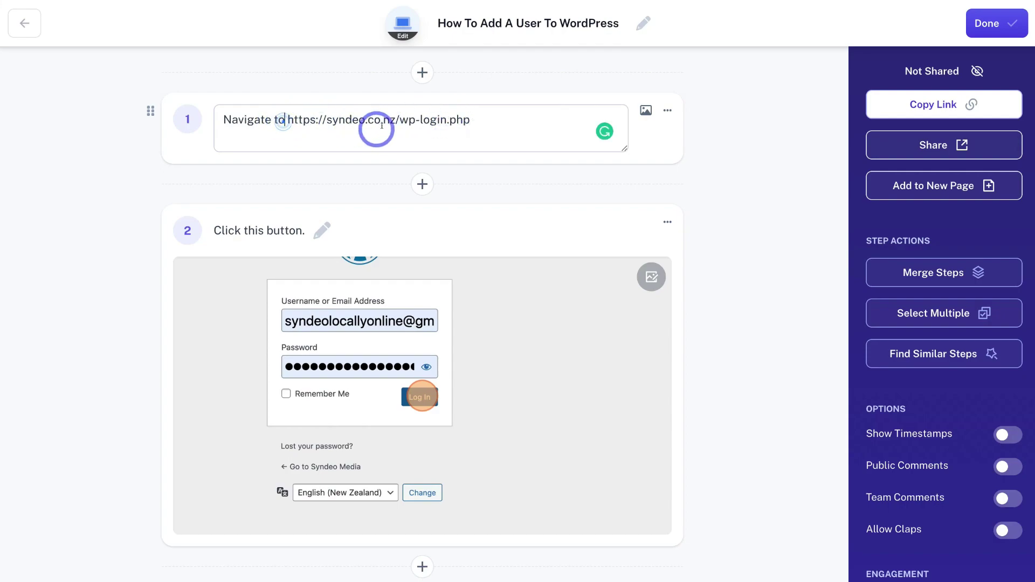
pyautogui.write('your website login page for example')
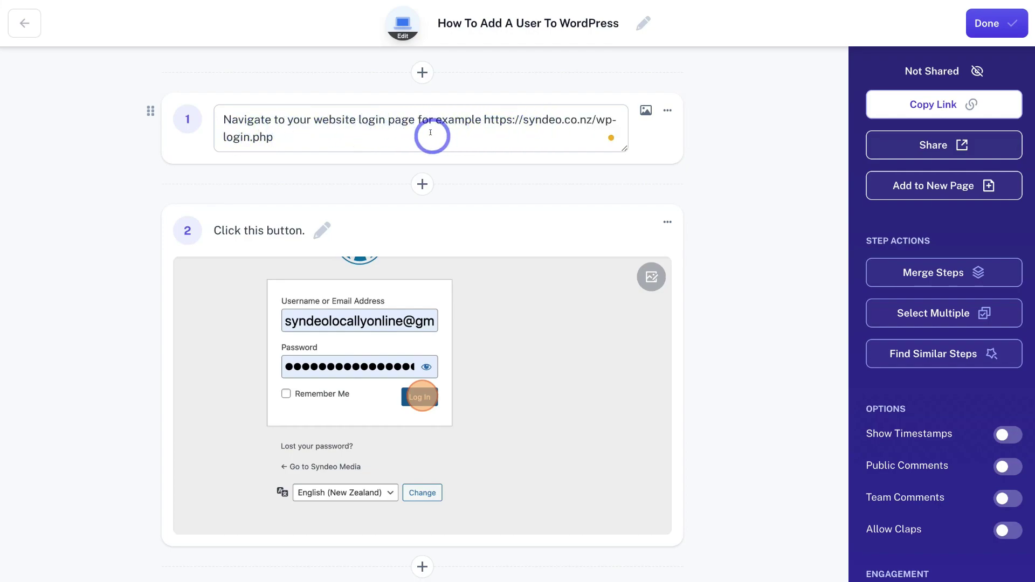
# - Save the reworded text of step 1
pyautogui.click(705, 146)
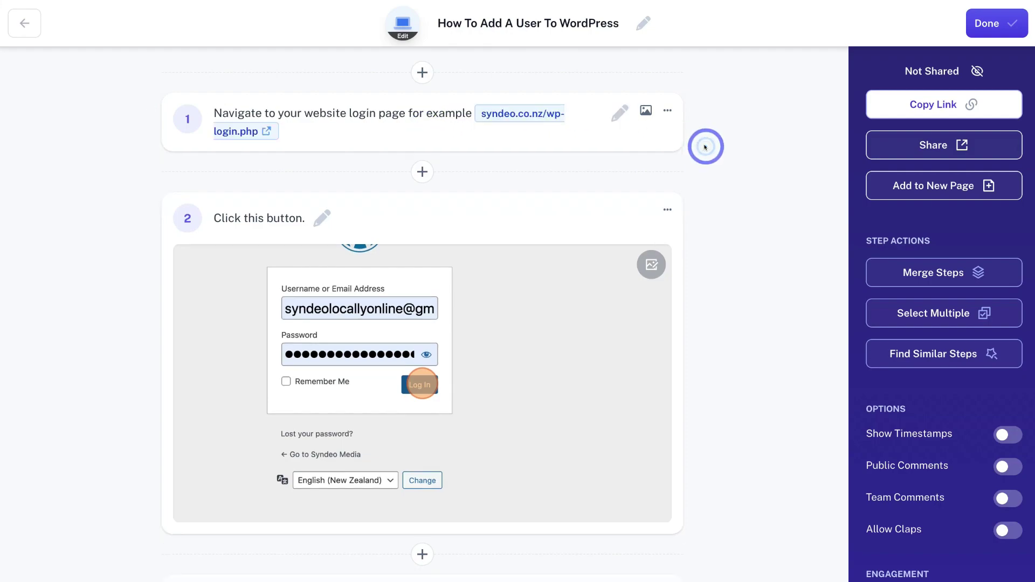
pyautogui.click(645, 110)
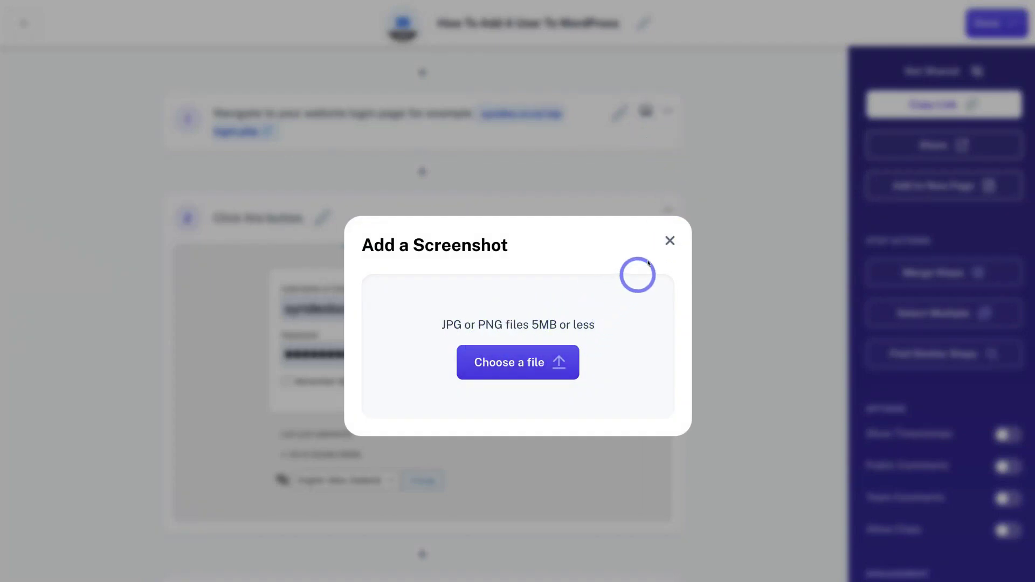
pyautogui.click(668, 240)
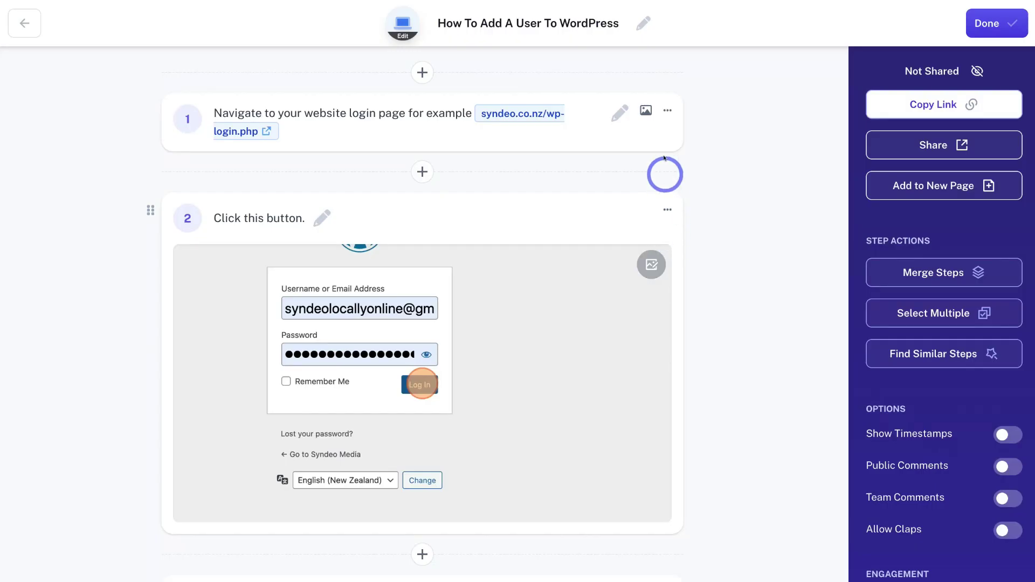
pyautogui.click(668, 107)
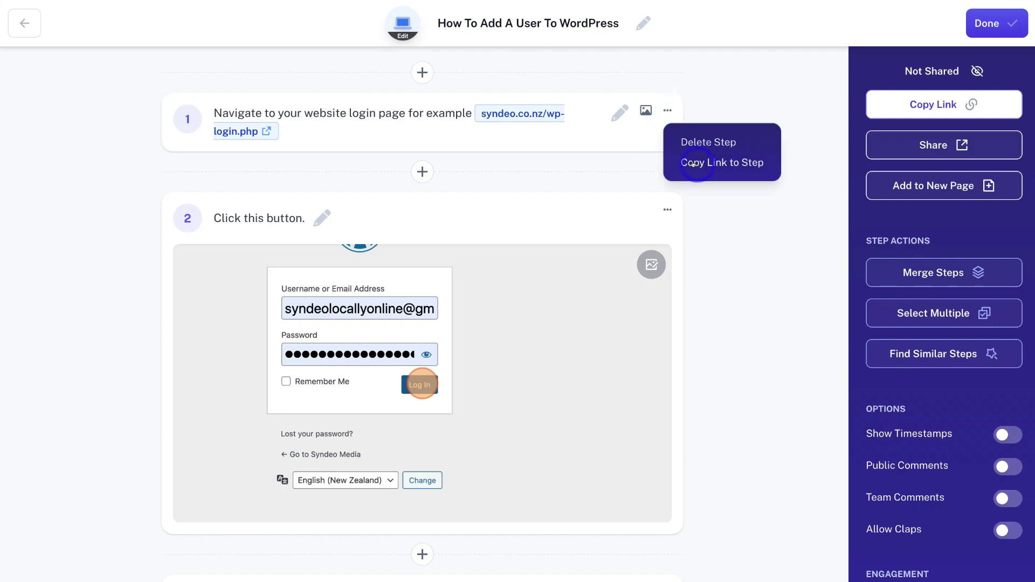
pyautogui.click(642, 164)
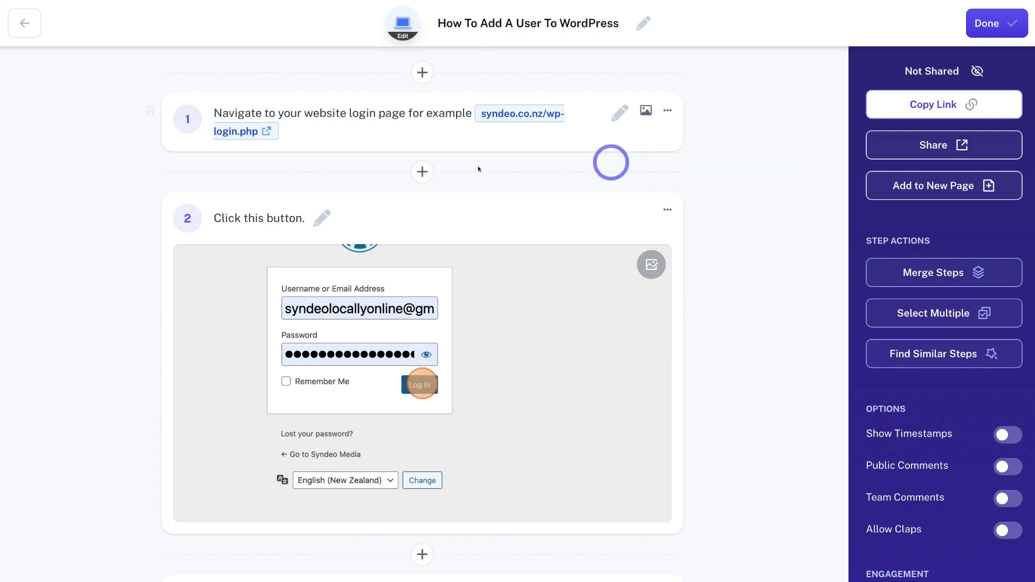
# - Insert a tip between steps 1 and 2 reading "Find your login information from our first email interation."
pyautogui.click(423, 172)
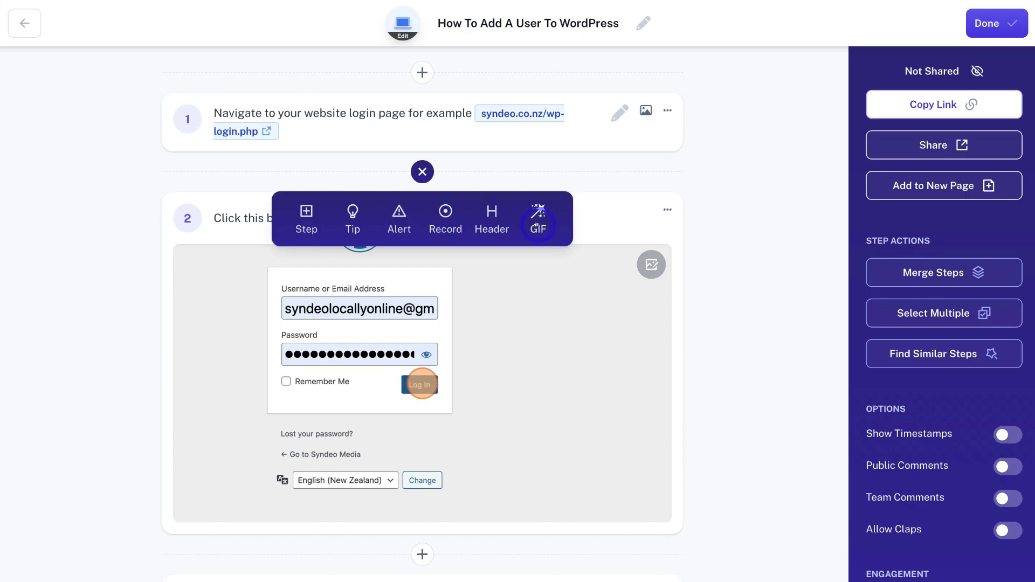
pyautogui.click(353, 223)
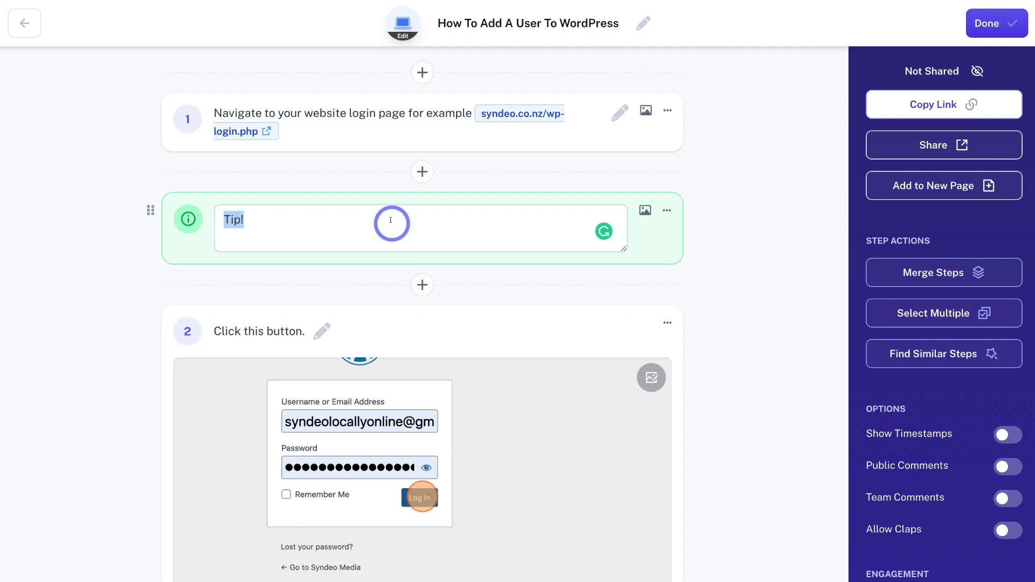
pyautogui.click(719, 226)
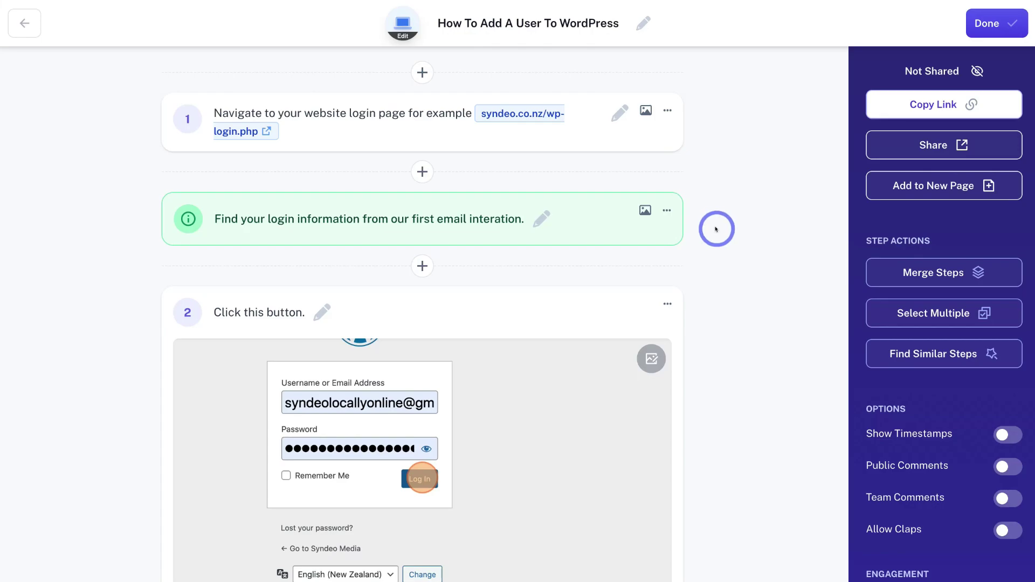
# - Enlarge the screenshot of step 4, Click "Add New", by two zoom levels
pyautogui.scroll(-3, 716, 229)
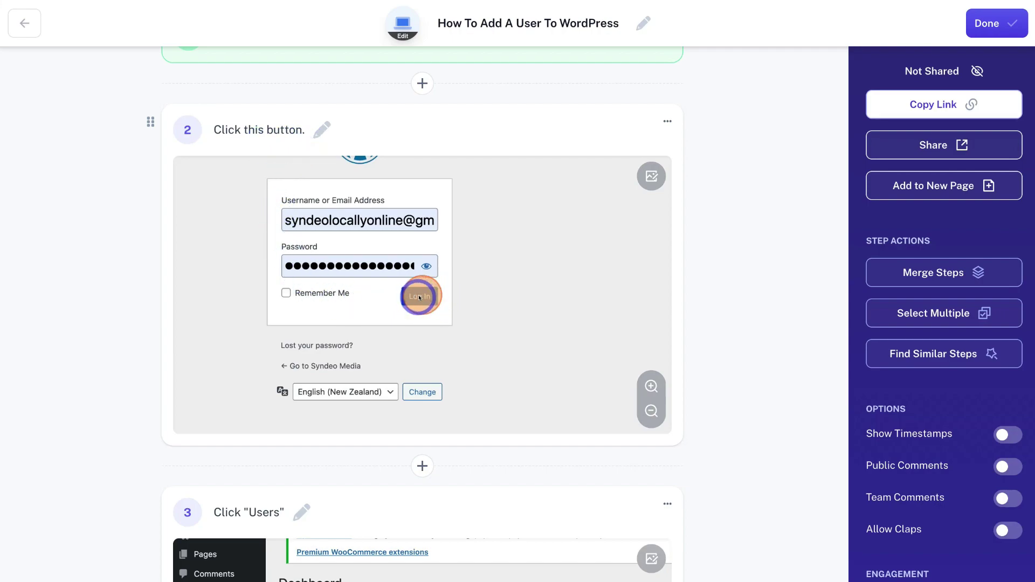
pyautogui.scroll(-8, 751, 299)
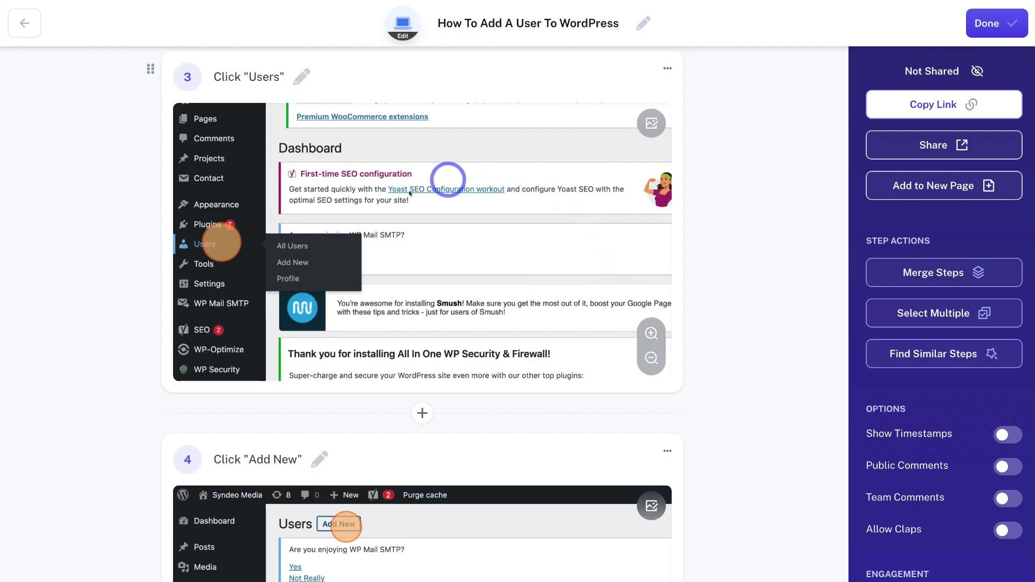
pyautogui.scroll(-2, 558, 279)
pyautogui.scroll(-3, 559, 278)
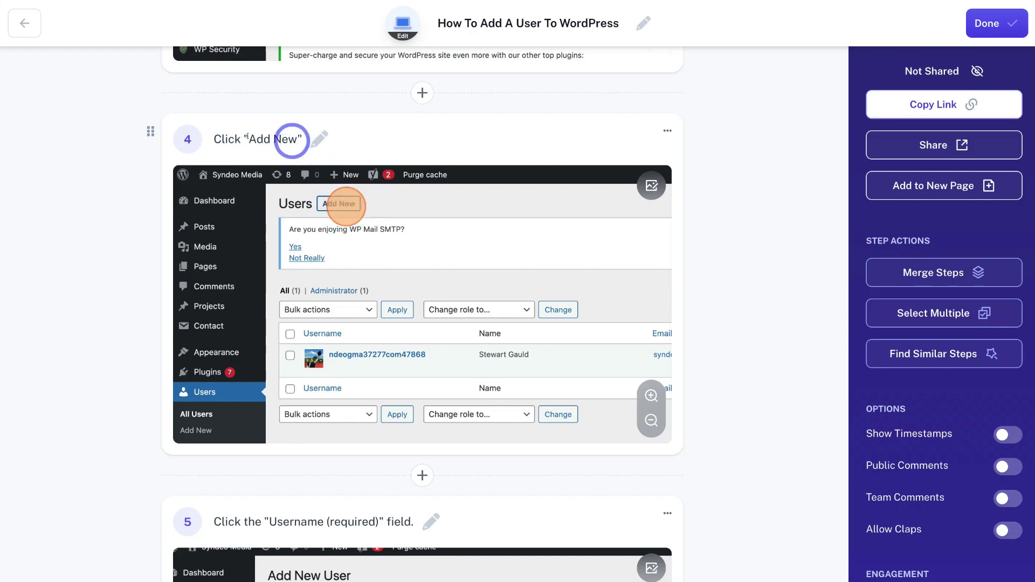
pyautogui.click(321, 135)
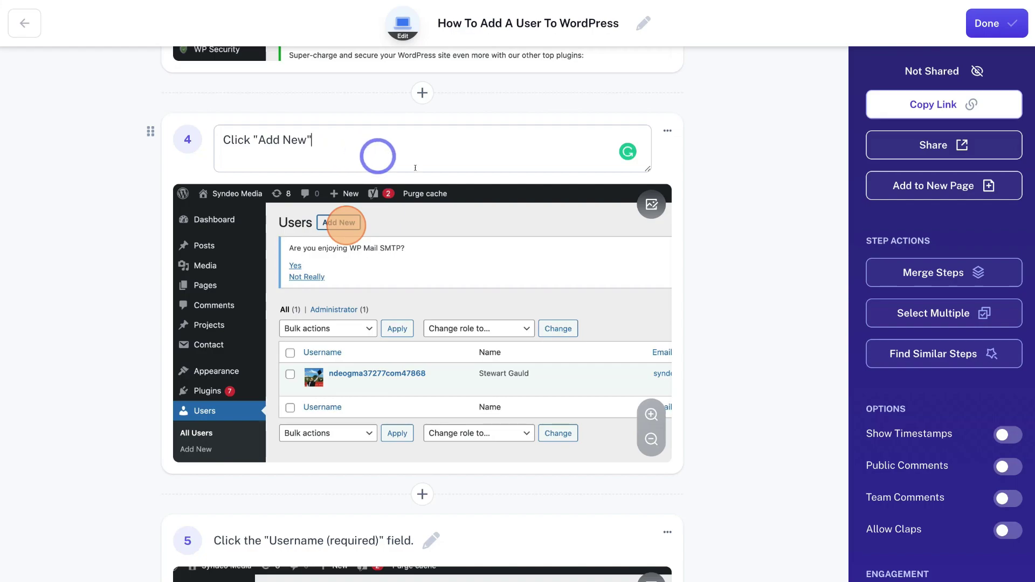
pyautogui.click(650, 414)
pyautogui.click(649, 394)
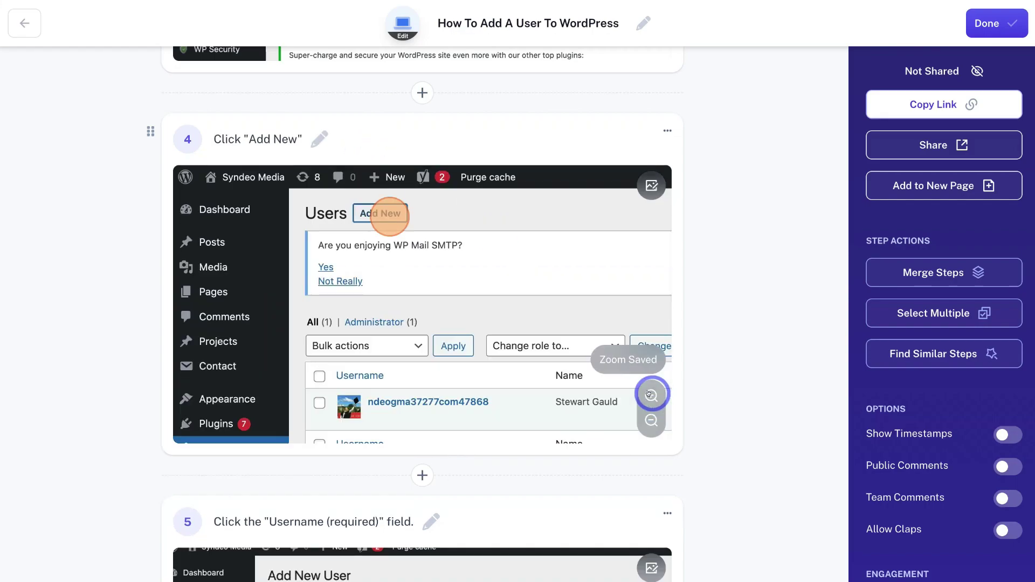
pyautogui.click(649, 394)
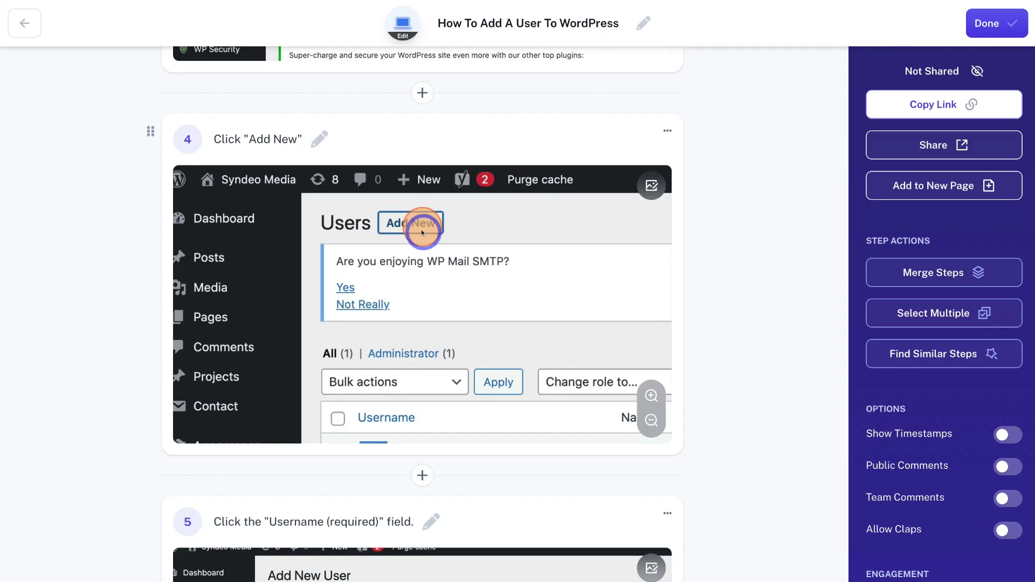
# - Annotate the step 4 screenshot with an orange, 12-wide solid arrow pointing at the Add New button beside the Users heading
pyautogui.click(652, 185)
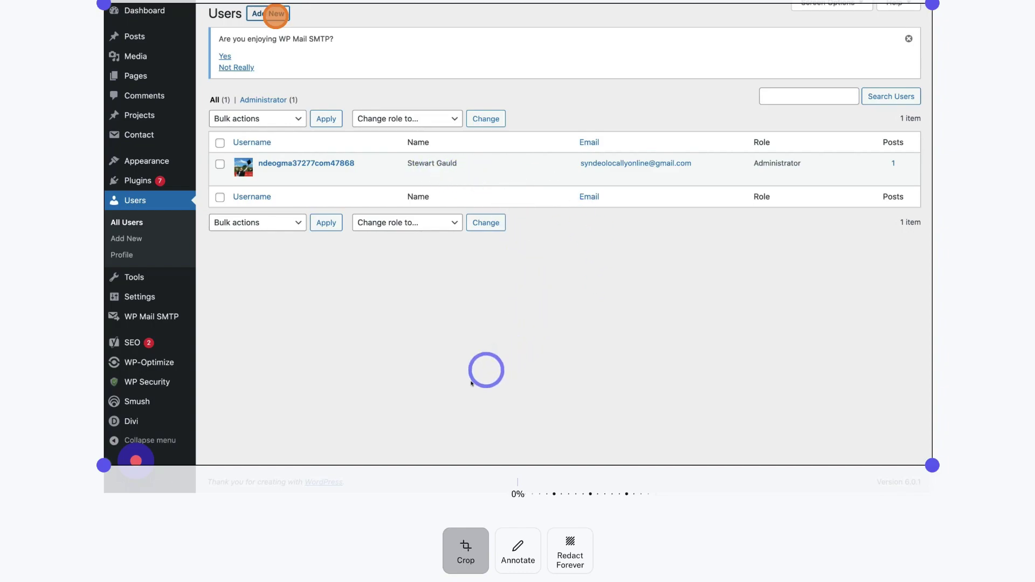
pyautogui.click(517, 550)
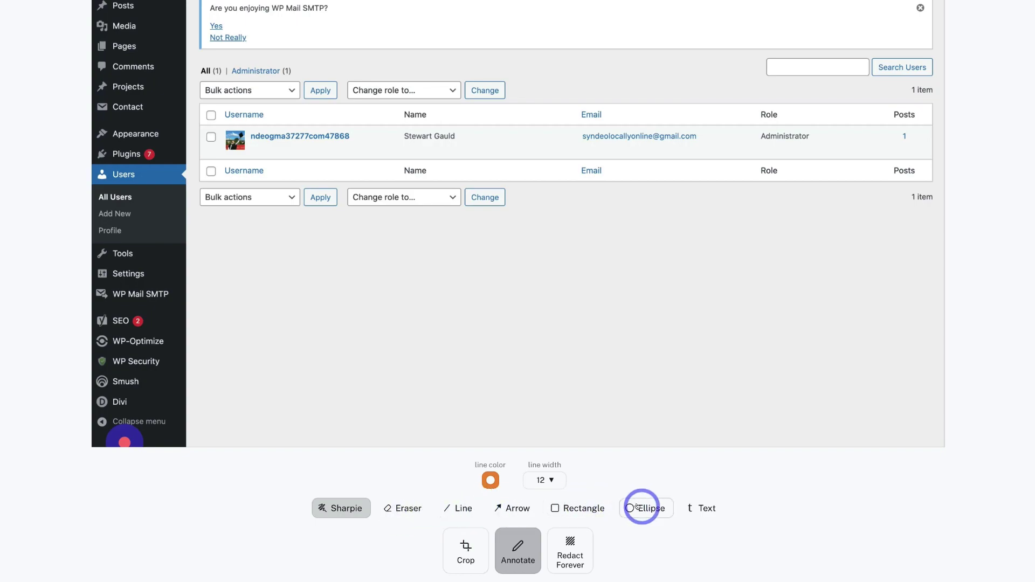
pyautogui.click(511, 508)
pyautogui.scroll(1, 512, 501)
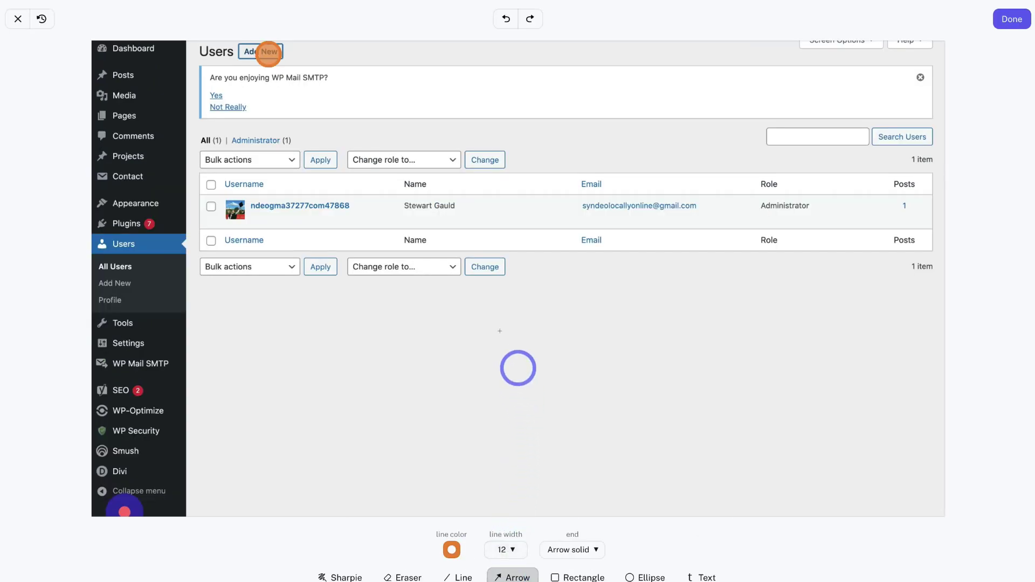
pyautogui.moveTo(450, 127); pyautogui.dragTo(296, 68)
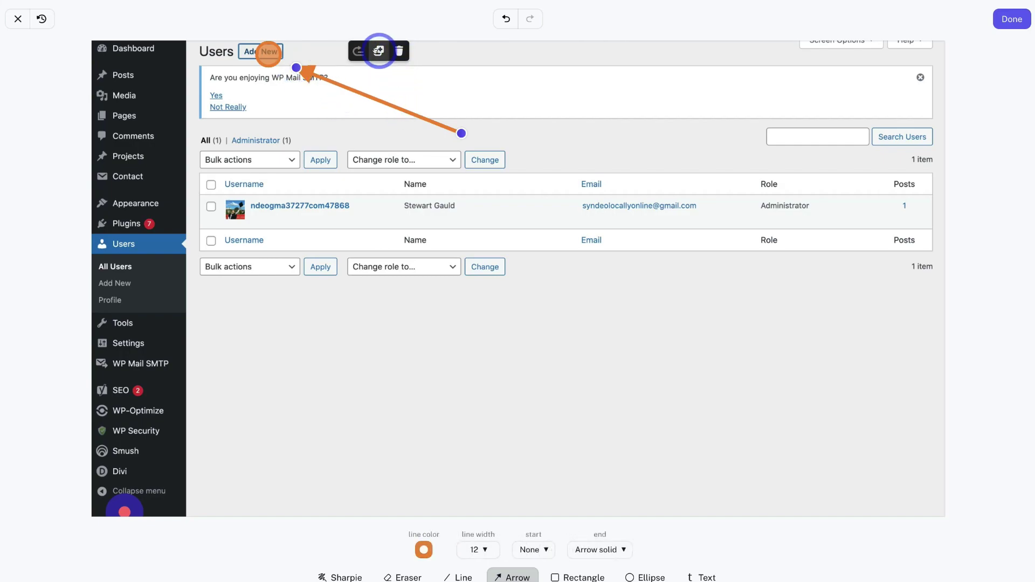
# - Redact the existing user's username, name, email and role in the step 4 screenshot and save the image edits
pyautogui.scroll(-2, 458, 70)
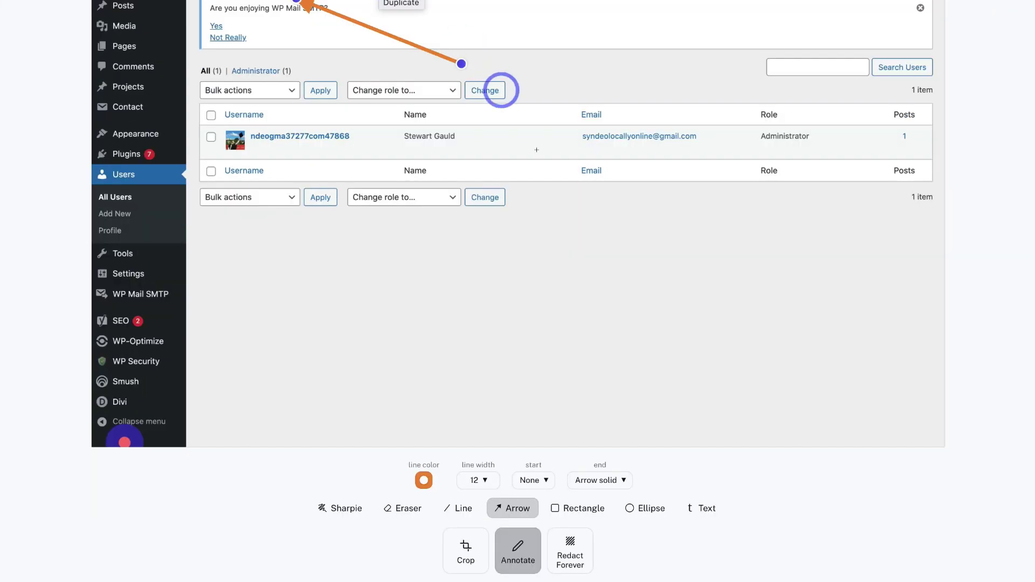
pyautogui.click(569, 556)
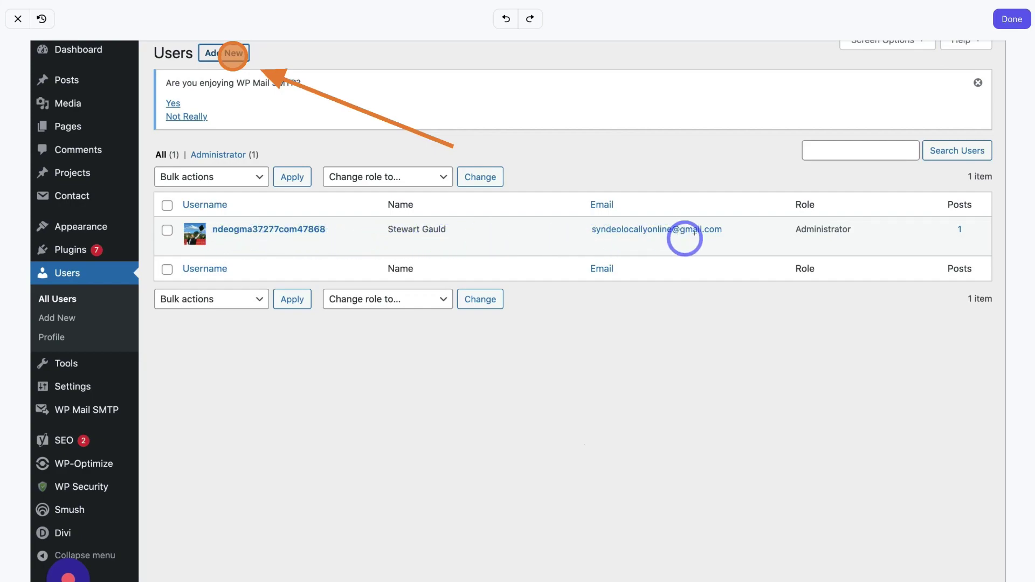
pyautogui.moveTo(889, 246); pyautogui.dragTo(173, 220)
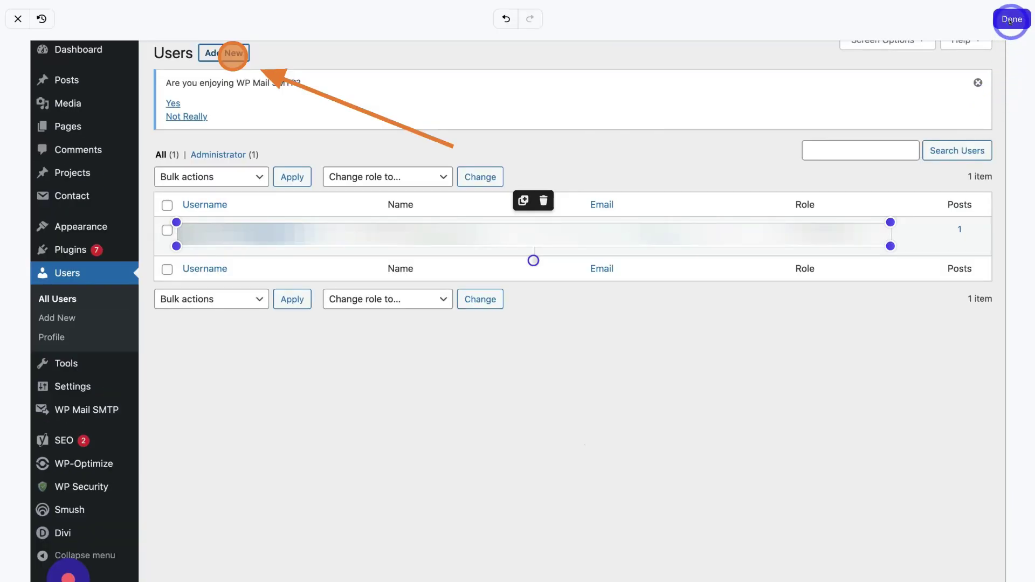
pyautogui.click(1011, 21)
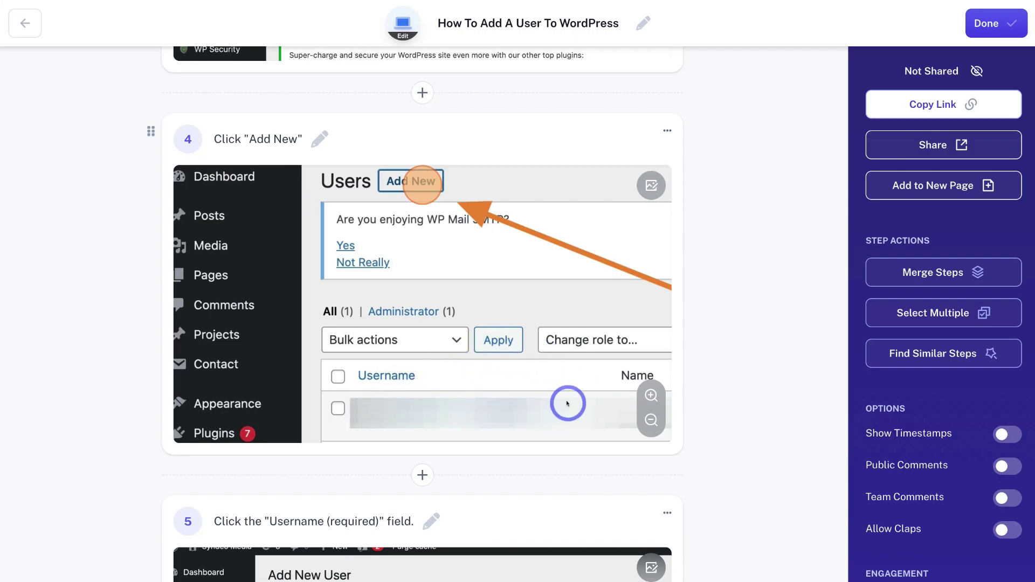
# - Reword step 5 to "Click the "Username (required)" field and add your new user name."
pyautogui.scroll(-6, 567, 403)
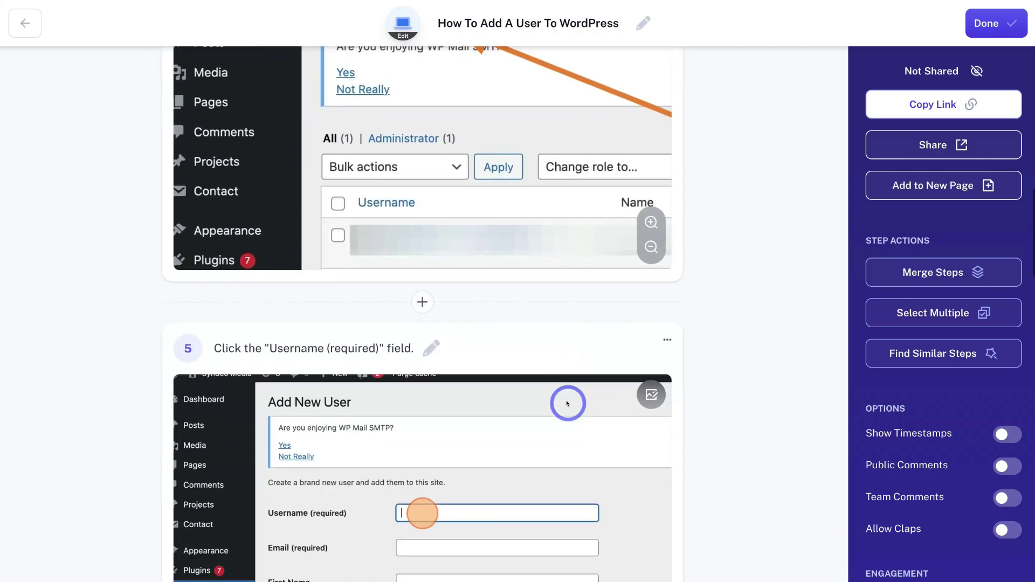
pyautogui.scroll(-1, 567, 403)
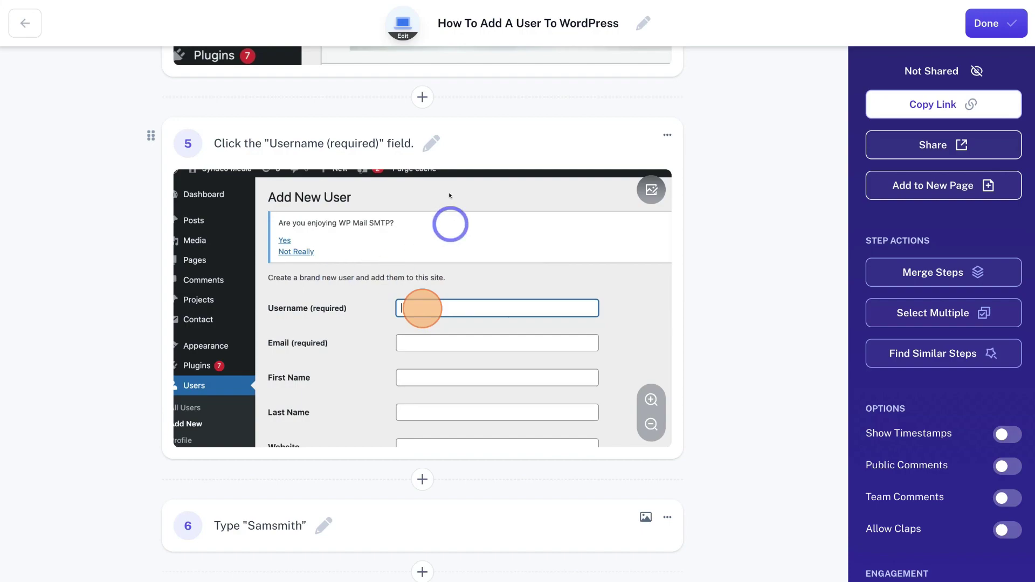
pyautogui.click(430, 143)
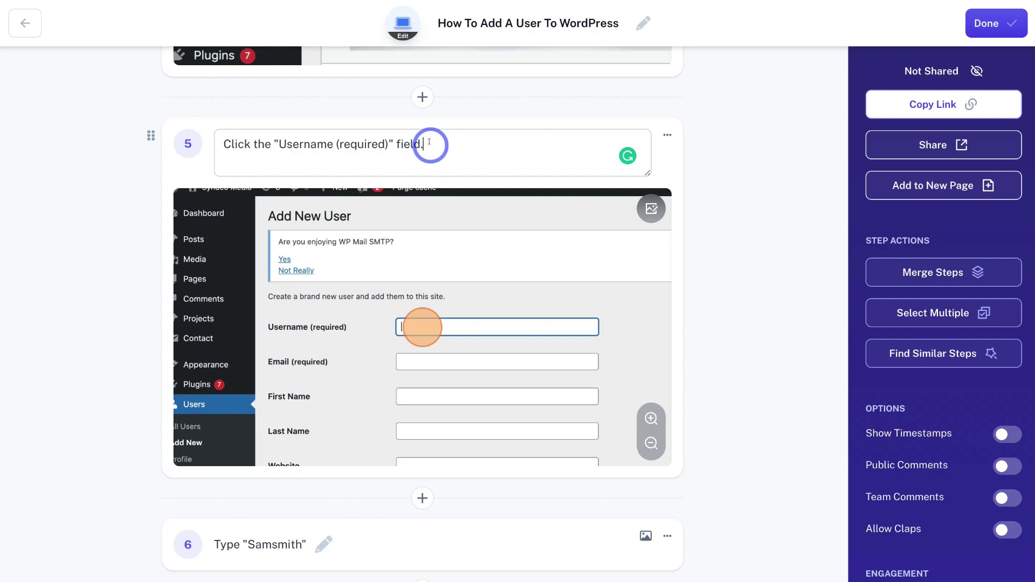
pyautogui.press('BackSpace')
pyautogui.write('and add your new user name.')
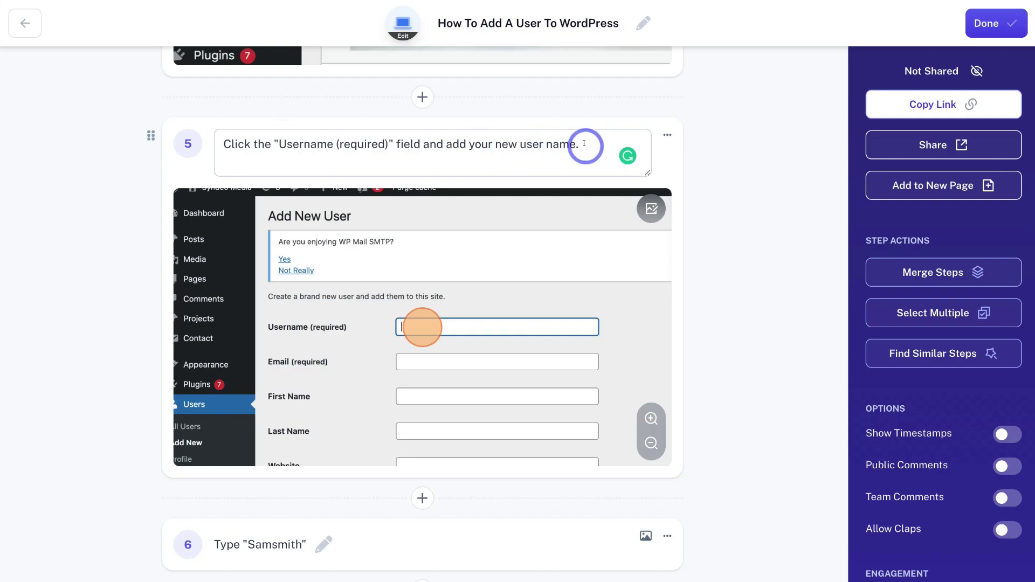
pyautogui.click(710, 159)
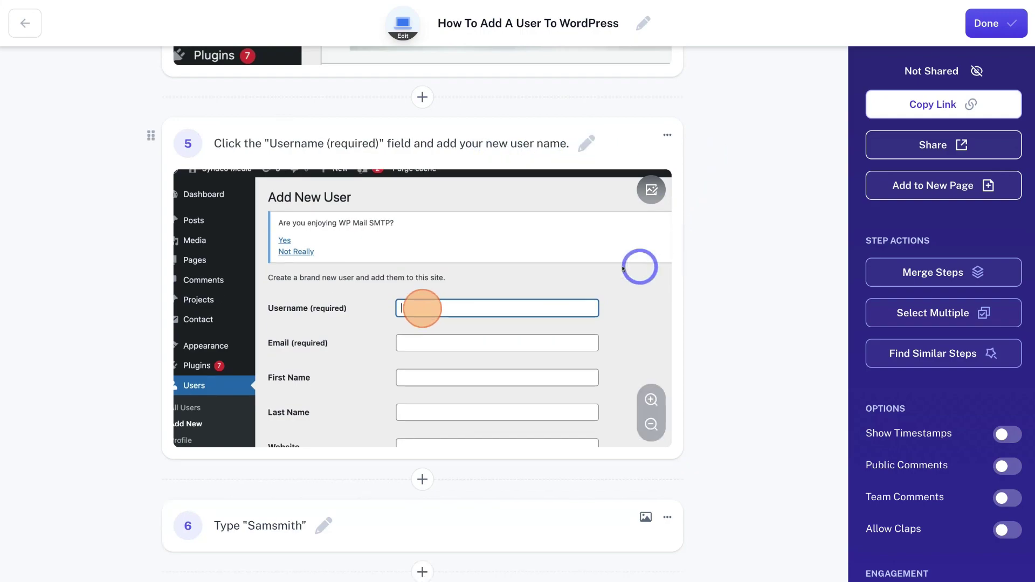
pyautogui.click(648, 398)
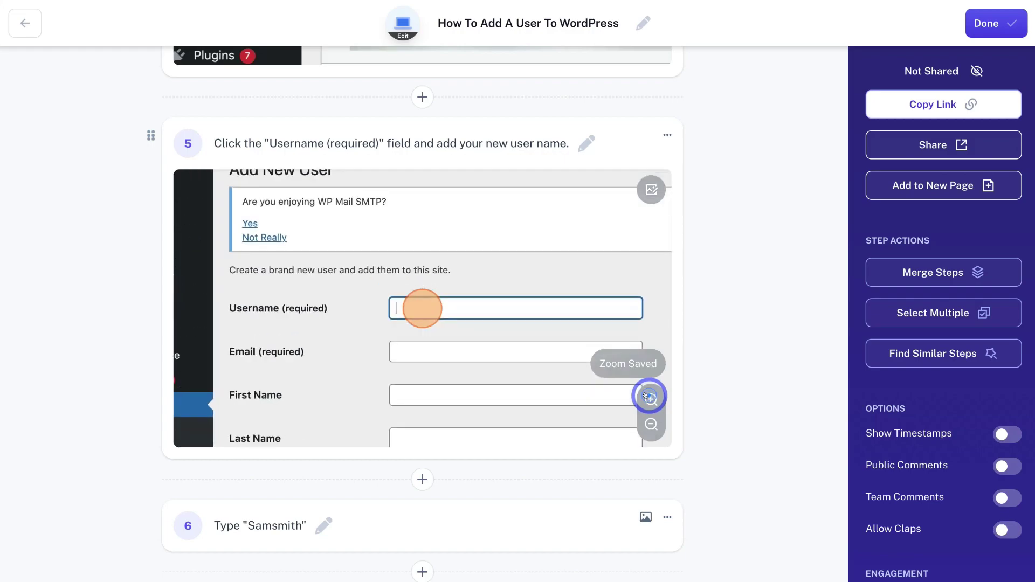
pyautogui.click(646, 425)
pyautogui.scroll(1, 646, 425)
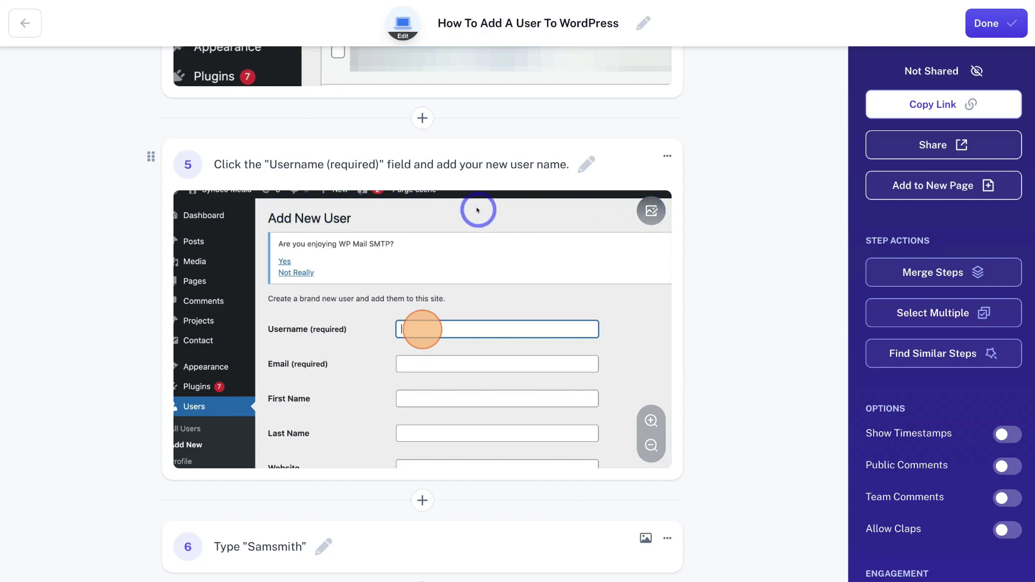
# - Permanently delete step 6, the text-only step about typing the sample username
pyautogui.scroll(-6, 477, 211)
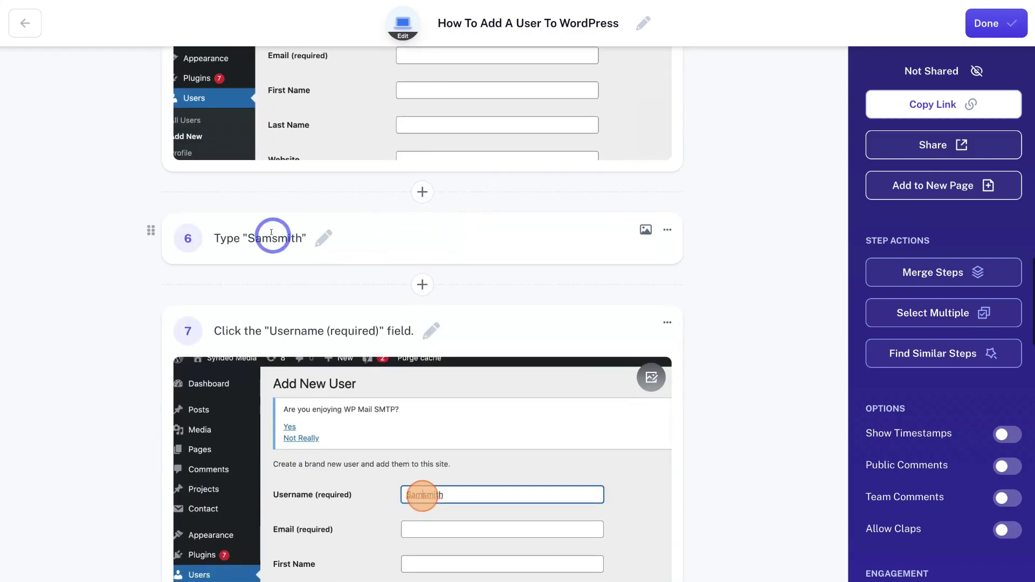
pyautogui.scroll(1, 280, 233)
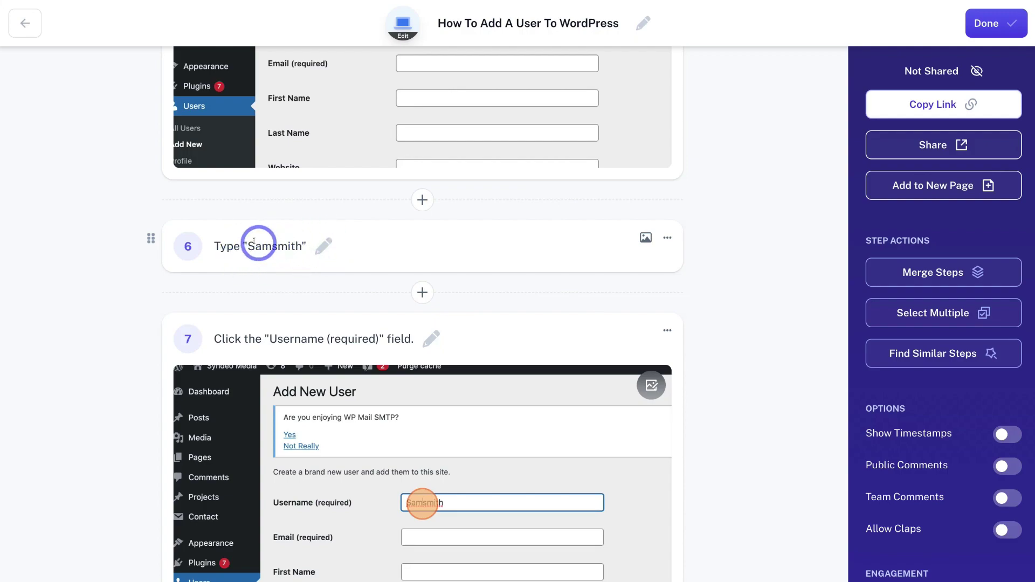
pyautogui.click(667, 237)
pyautogui.click(718, 269)
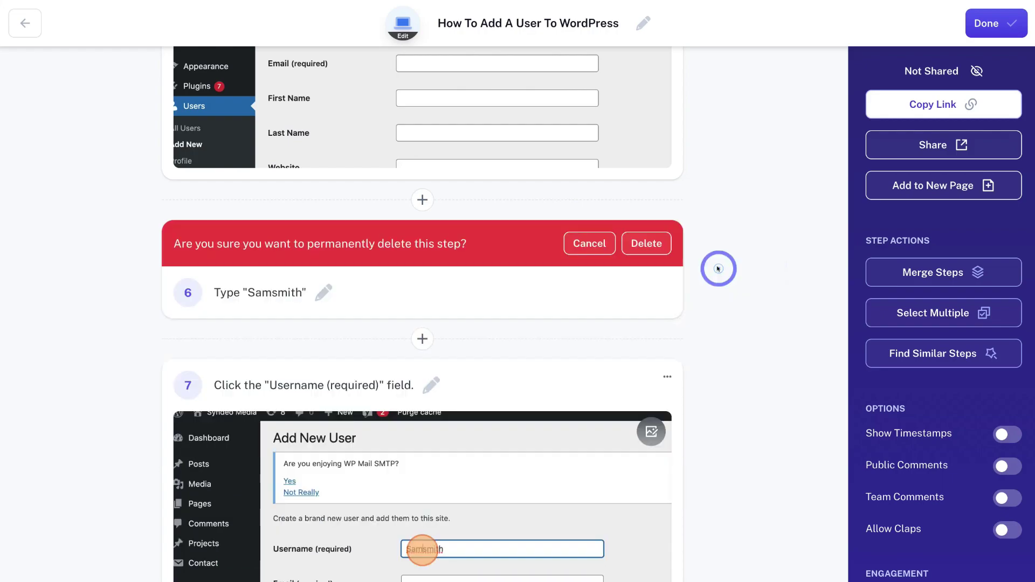
pyautogui.click(652, 244)
# - Permanently delete the duplicate "Click the "Username (required)" field." step that directly follows step 5
pyautogui.scroll(3, 421, 315)
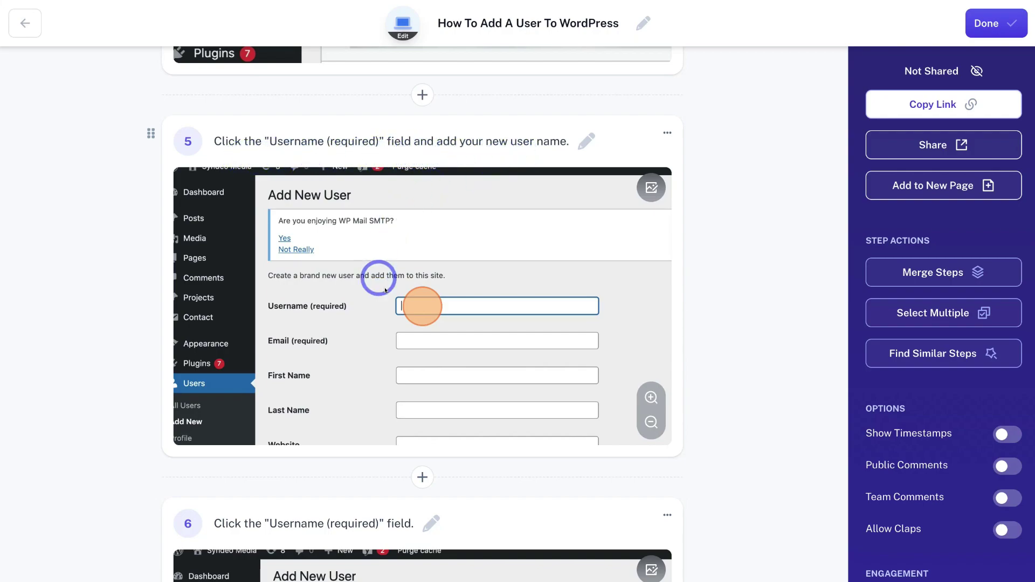
pyautogui.scroll(-3, 441, 296)
pyautogui.scroll(-4, 442, 296)
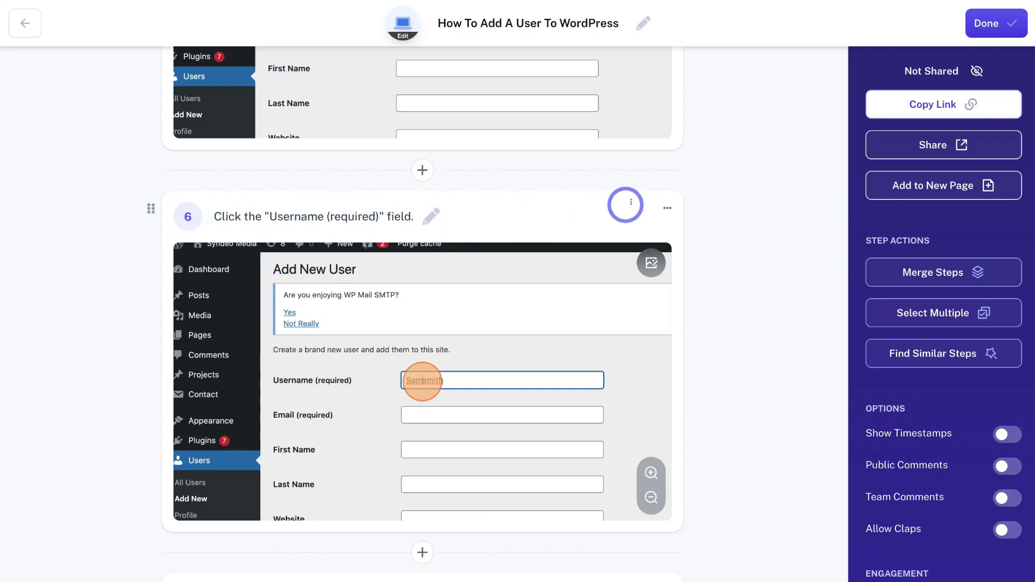
pyautogui.click(667, 208)
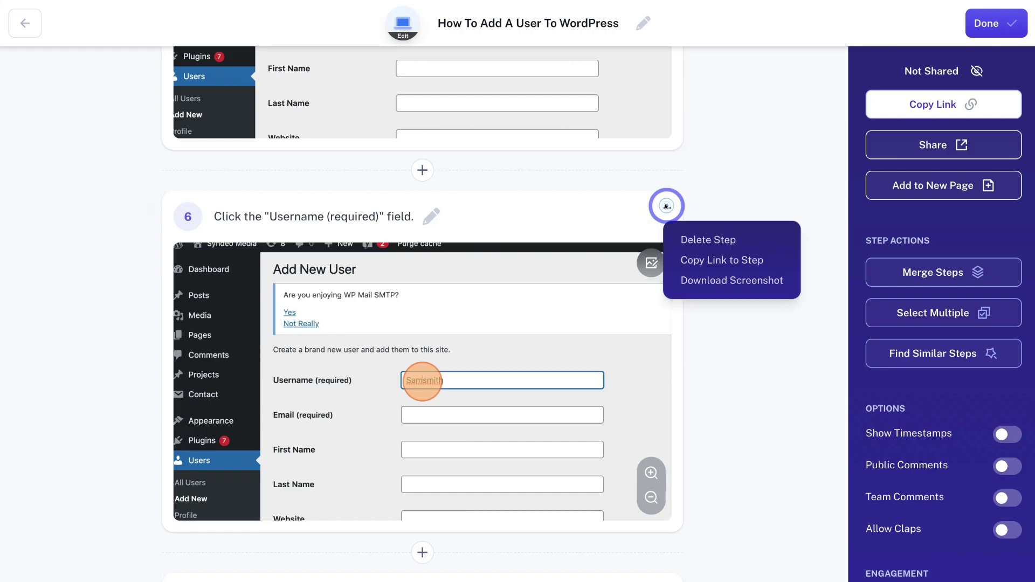
pyautogui.click(691, 243)
pyautogui.click(656, 213)
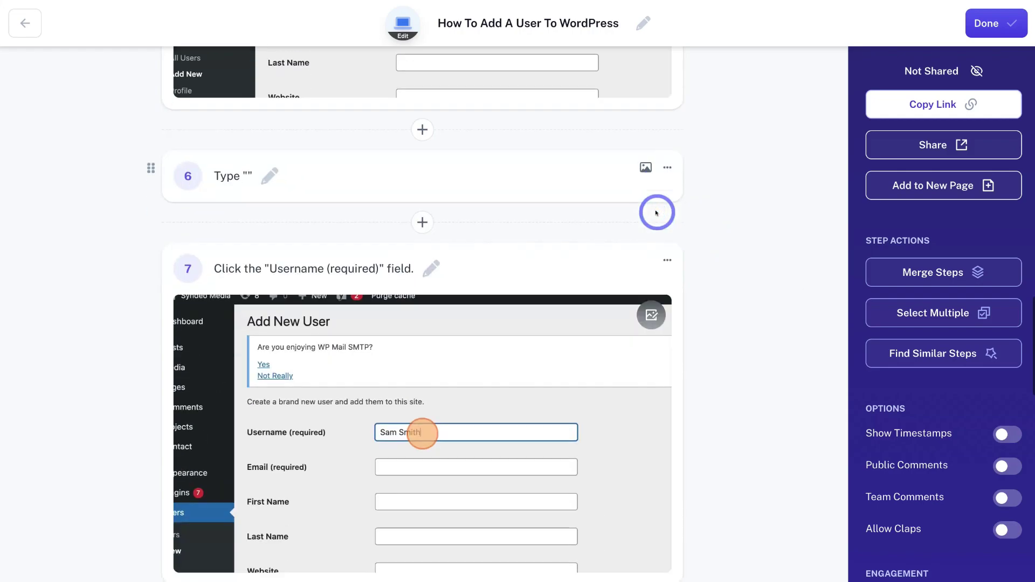
# - Permanently delete step 7, the remaining redundant "Username (required)" step whose screenshot shows a filled-in username
pyautogui.scroll(-2, 657, 216)
pyautogui.click(667, 176)
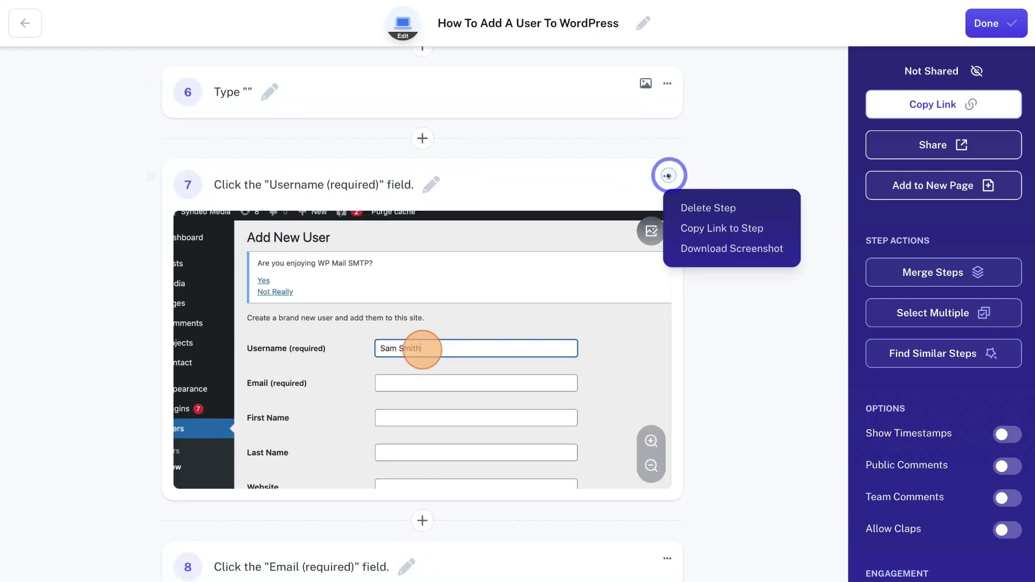
pyautogui.click(695, 207)
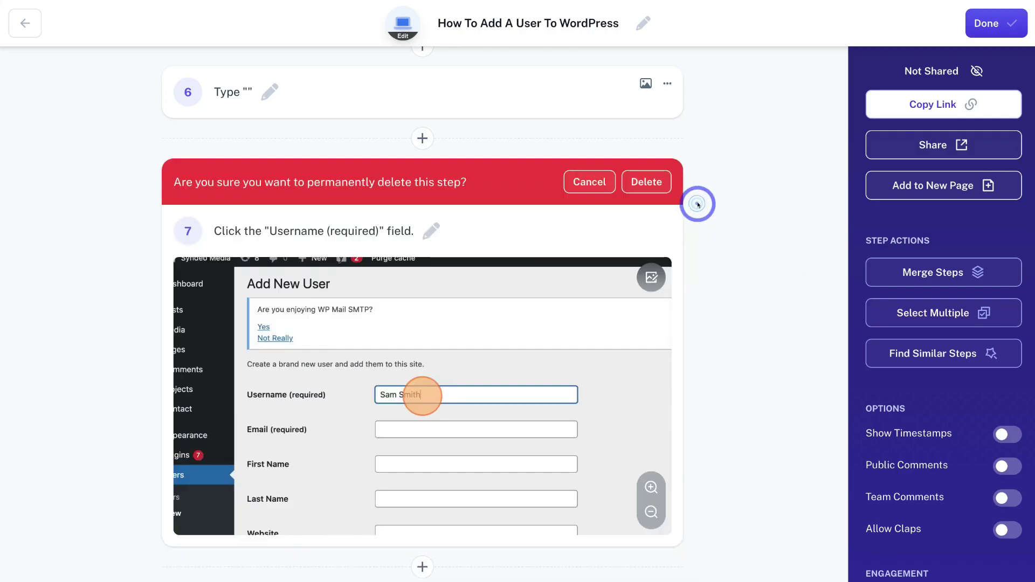
pyautogui.click(645, 181)
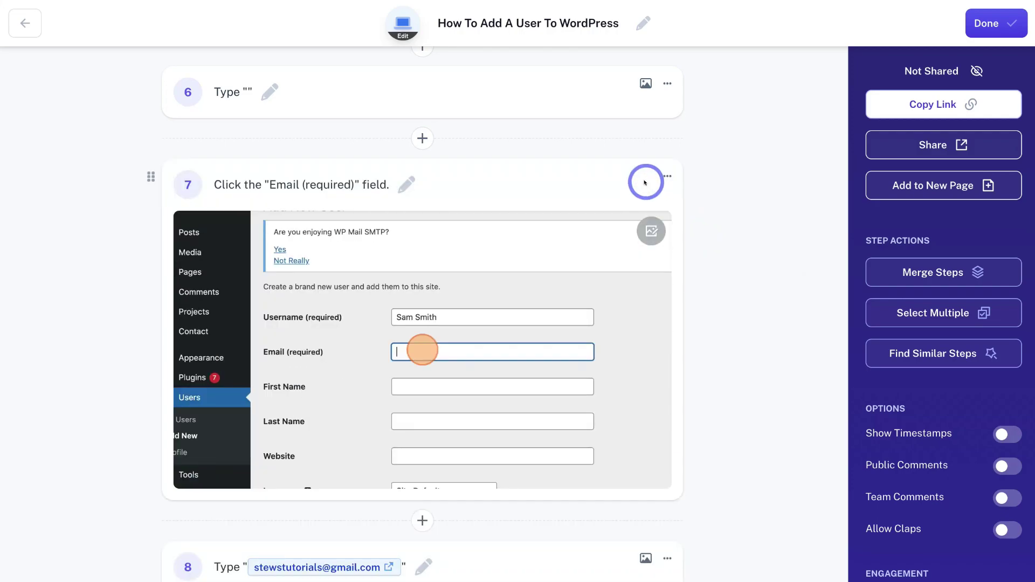
# - Permanently delete step 6, the text-only Type step with empty quotation marks
pyautogui.scroll(3, 647, 181)
pyautogui.click(668, 209)
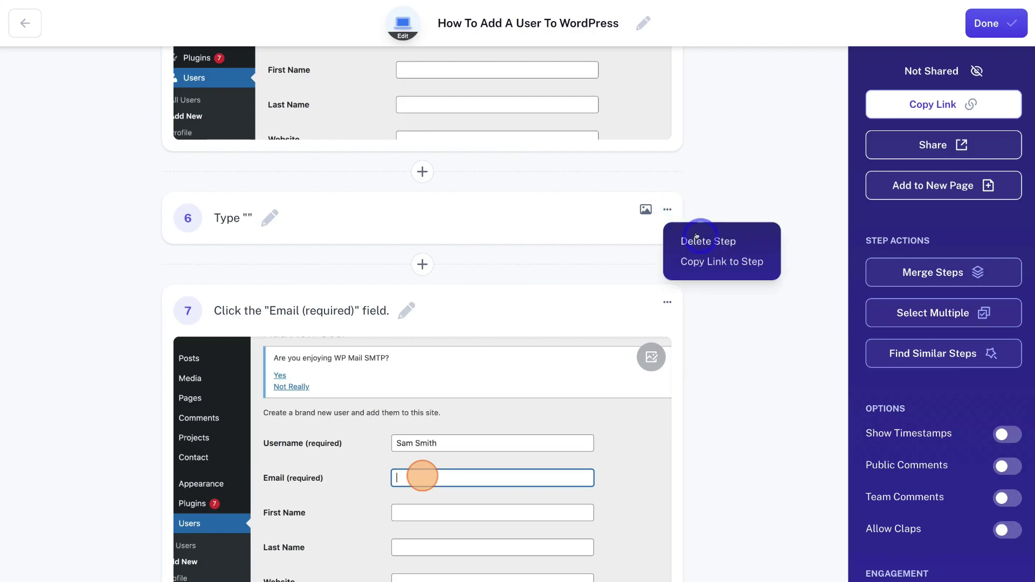
pyautogui.click(699, 237)
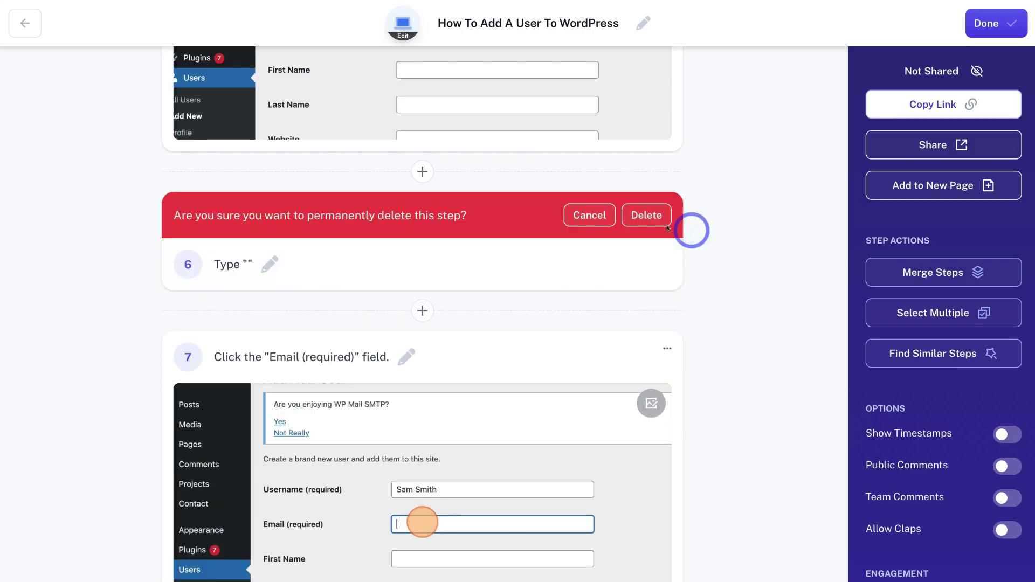
pyautogui.click(650, 221)
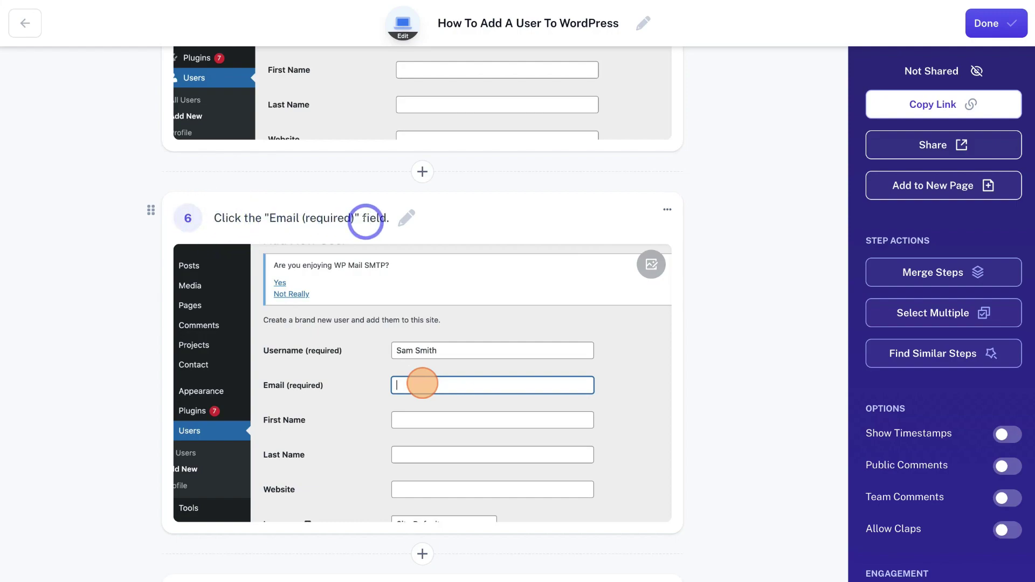
# - Reword step 6 to "Click the "Email (required)" field and your email."
pyautogui.click(406, 218)
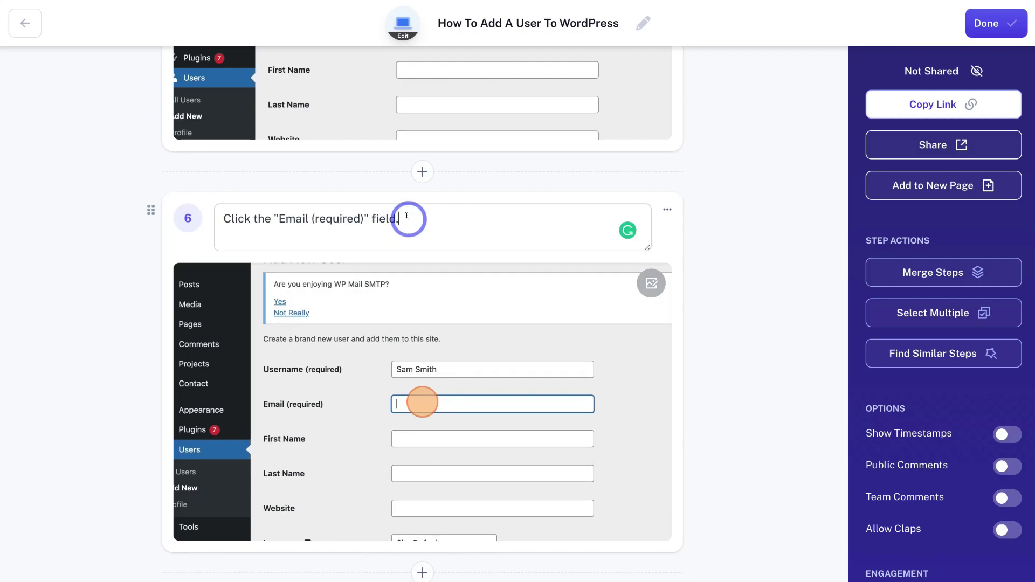
pyautogui.press('BackSpace')
pyautogui.write('and your email.')
pyautogui.press('Return')
# - Permanently delete step 7, the text-only step about typing the sample email address
pyautogui.scroll(-7, 573, 227)
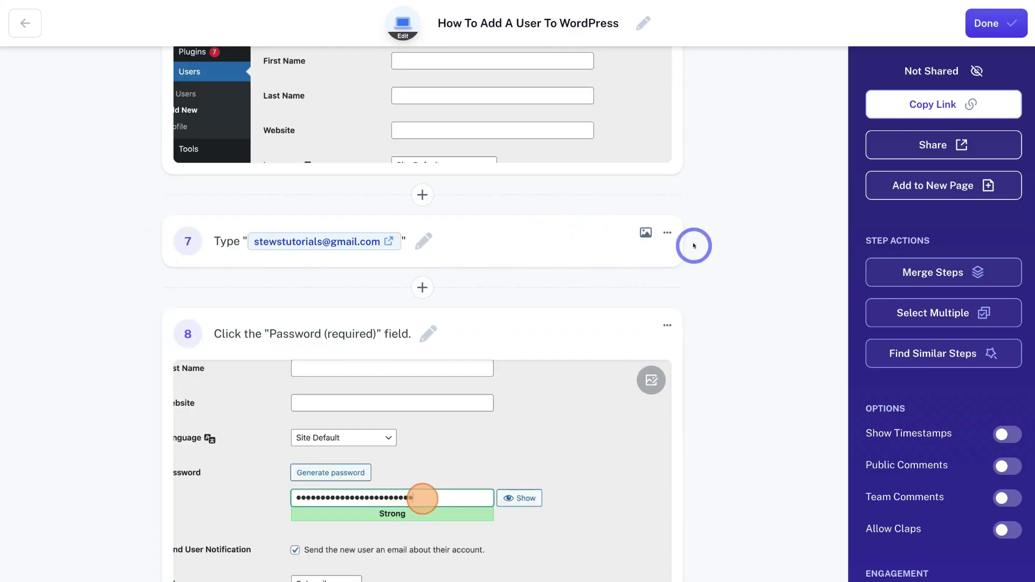
pyautogui.click(667, 232)
pyautogui.click(684, 263)
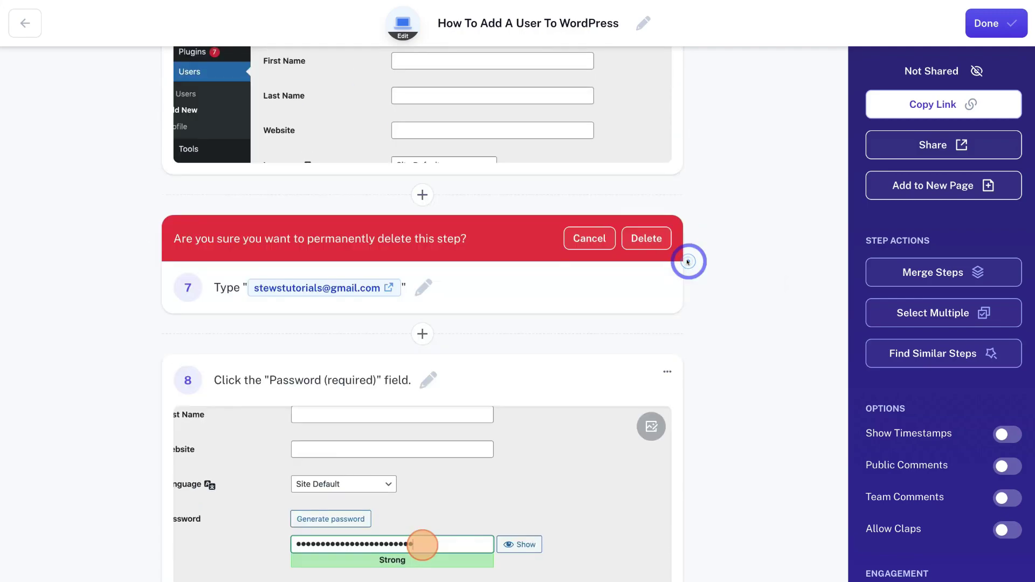
pyautogui.click(645, 238)
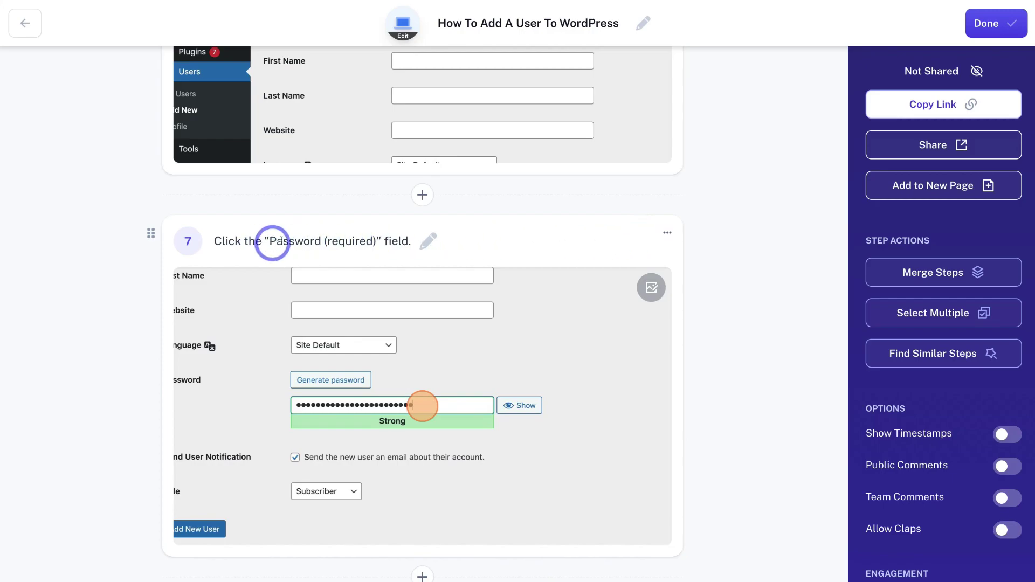
# - Reword step 9 to "Click 'Add New User'"
pyautogui.scroll(-1, 566, 243)
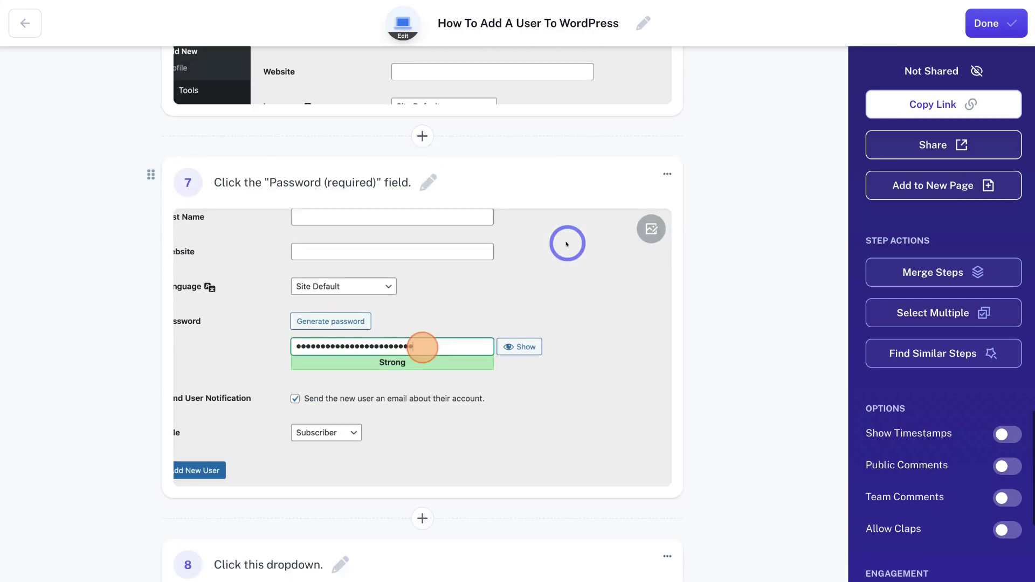
pyautogui.scroll(1, 566, 244)
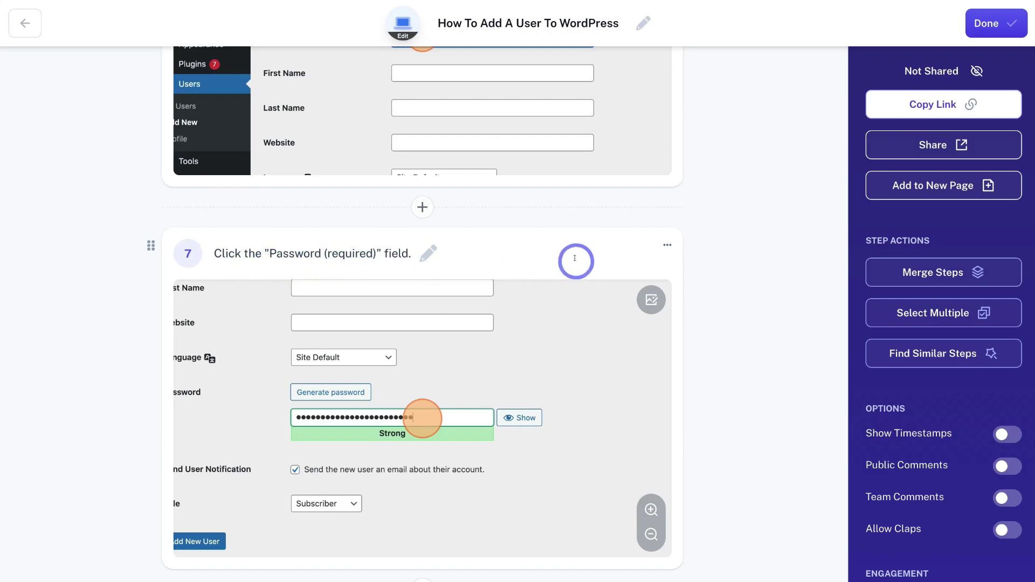
pyautogui.scroll(-6, 575, 261)
pyautogui.scroll(-5, 575, 261)
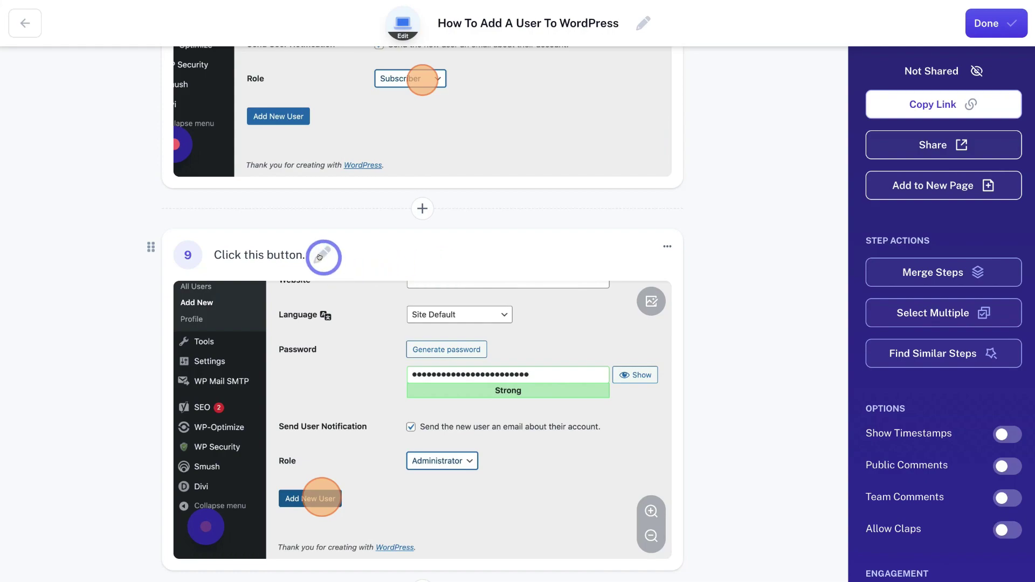
pyautogui.click(322, 255)
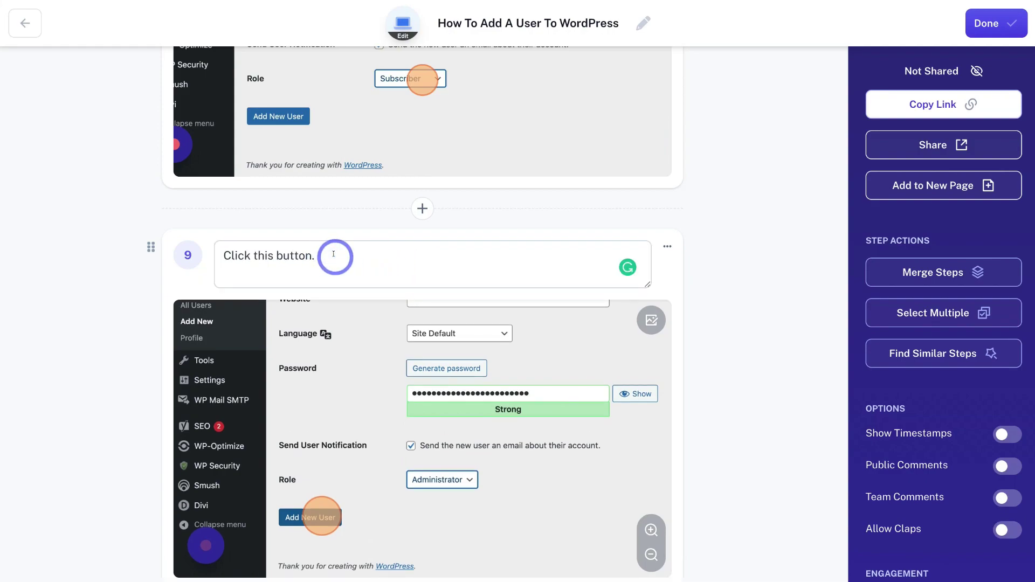
pyautogui.moveTo(330, 254); pyautogui.dragTo(217, 256)
pyautogui.press('BackSpace')
pyautogui.click(704, 314)
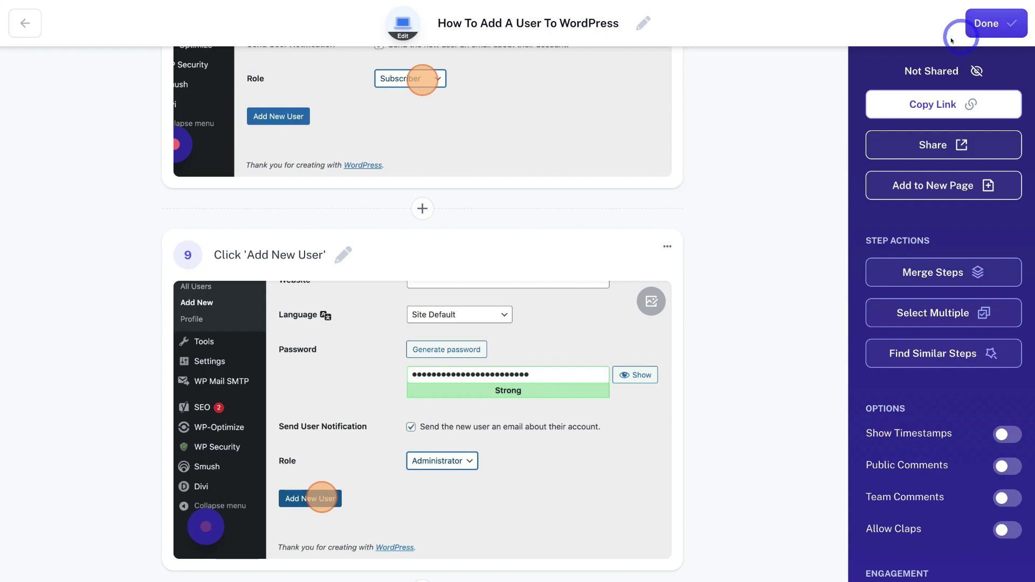
# - Turn off timestamps, allow public comments, team comments and claps, and leave engagement notifications disabled
pyautogui.scroll(-3, 935, 418)
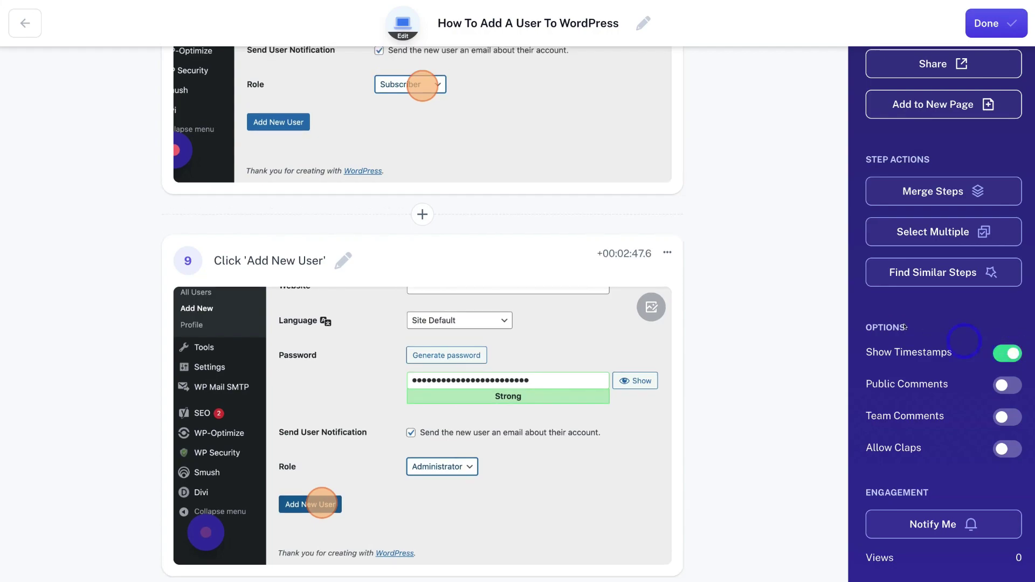
pyautogui.click(1006, 353)
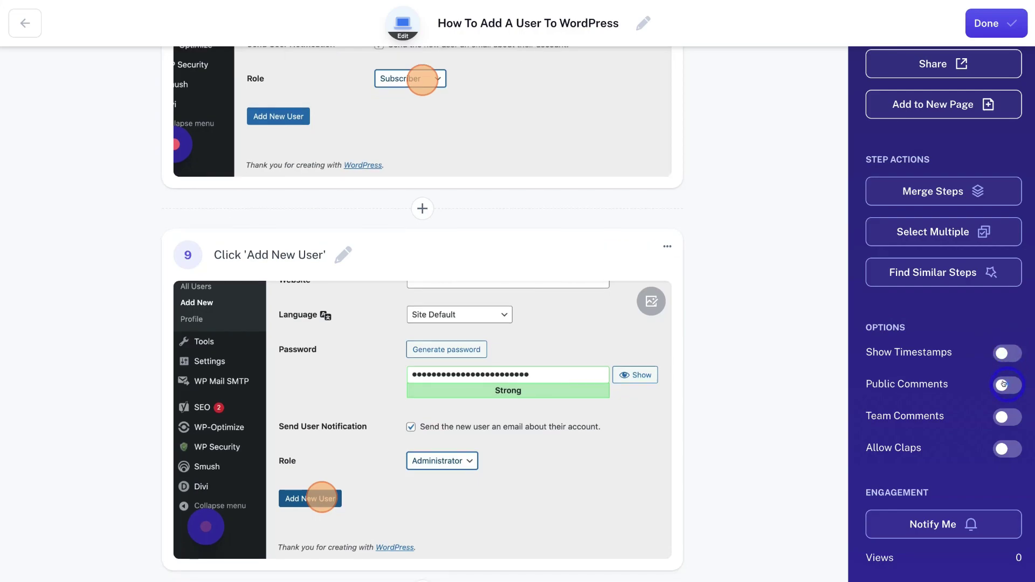
pyautogui.click(1009, 415)
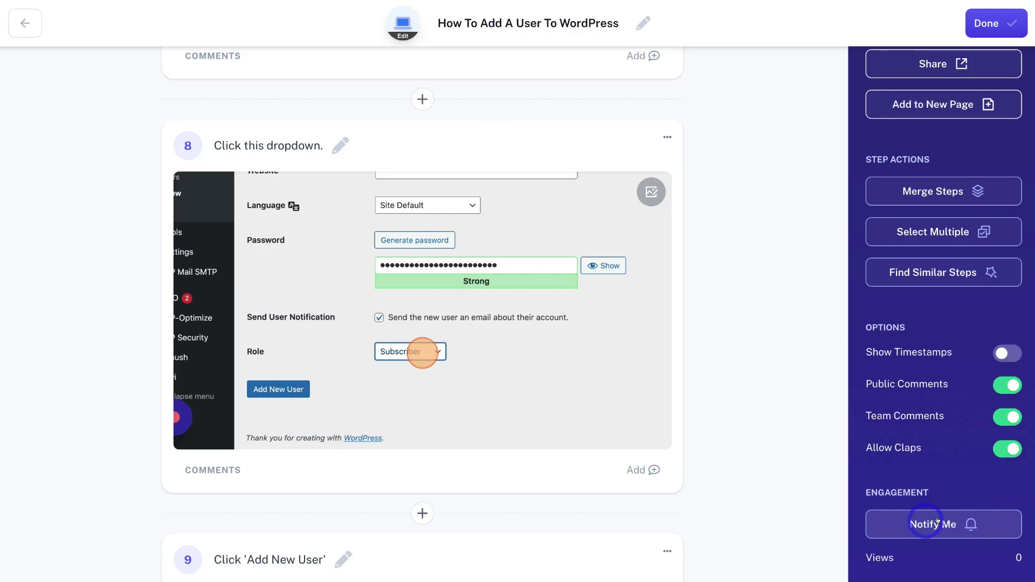
pyautogui.click(898, 518)
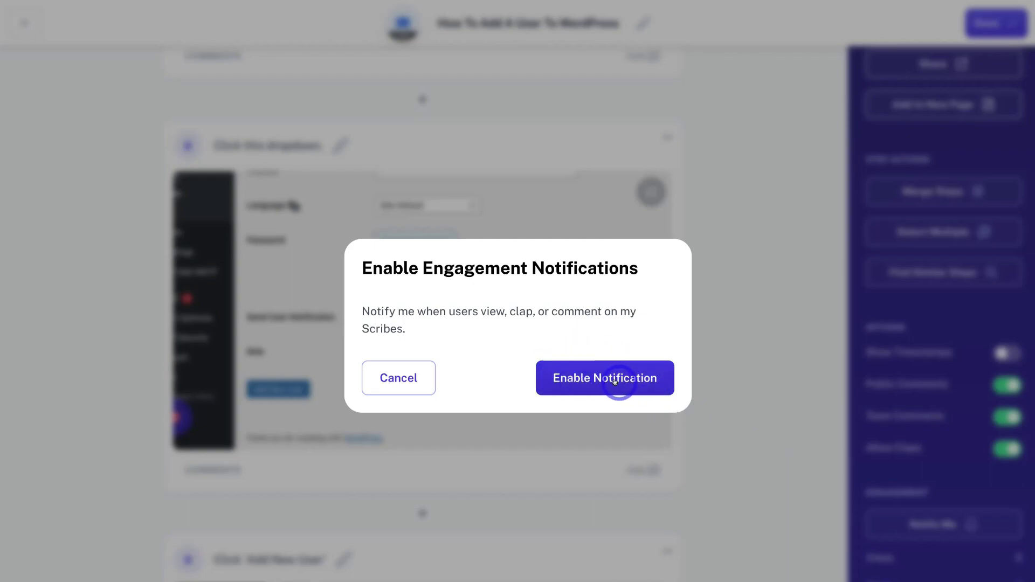
pyautogui.click(395, 378)
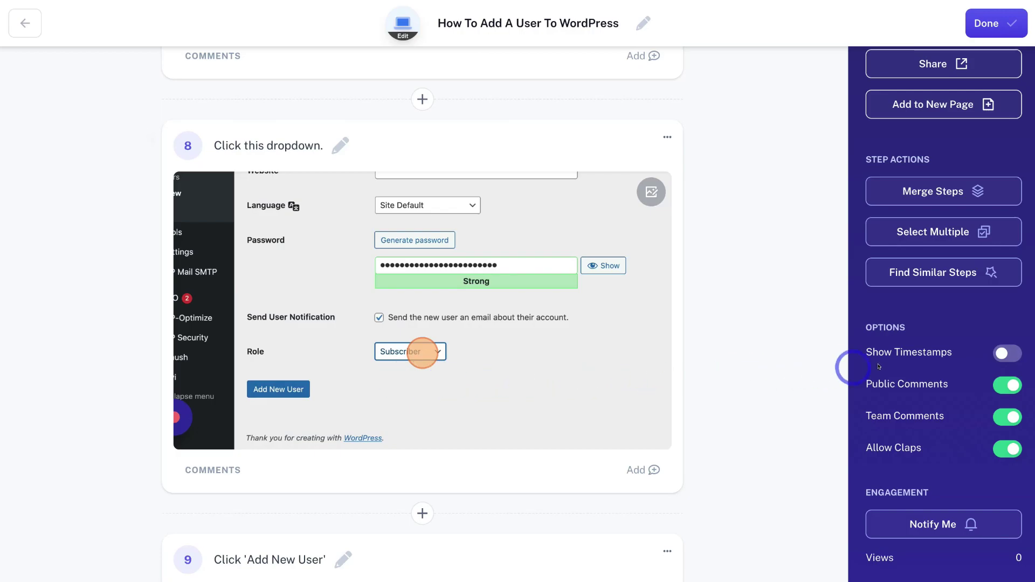
# - Finish editing the guide and copy its share link from the sharing settings
pyautogui.click(977, 27)
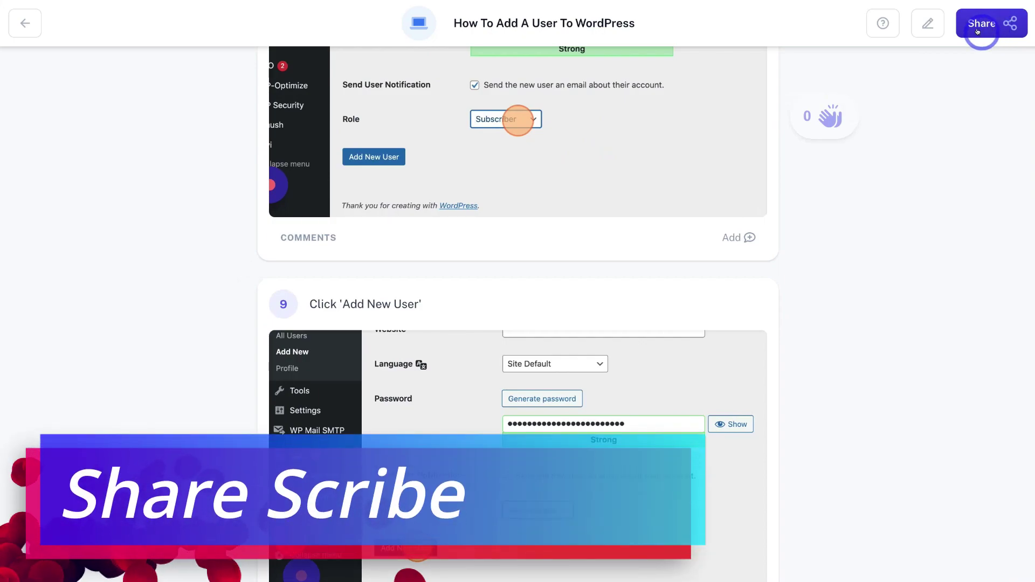
pyautogui.click(992, 31)
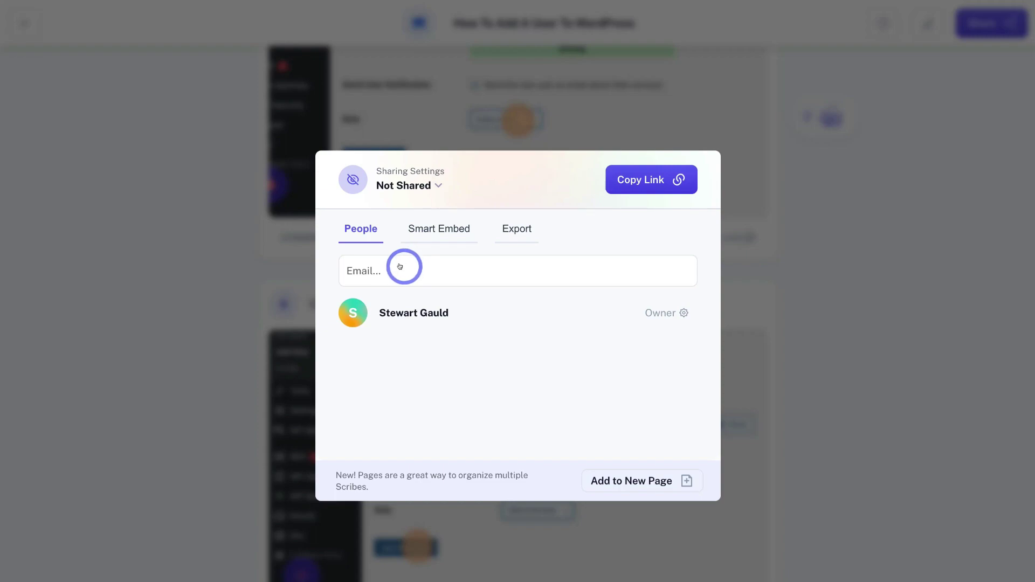
pyautogui.click(635, 179)
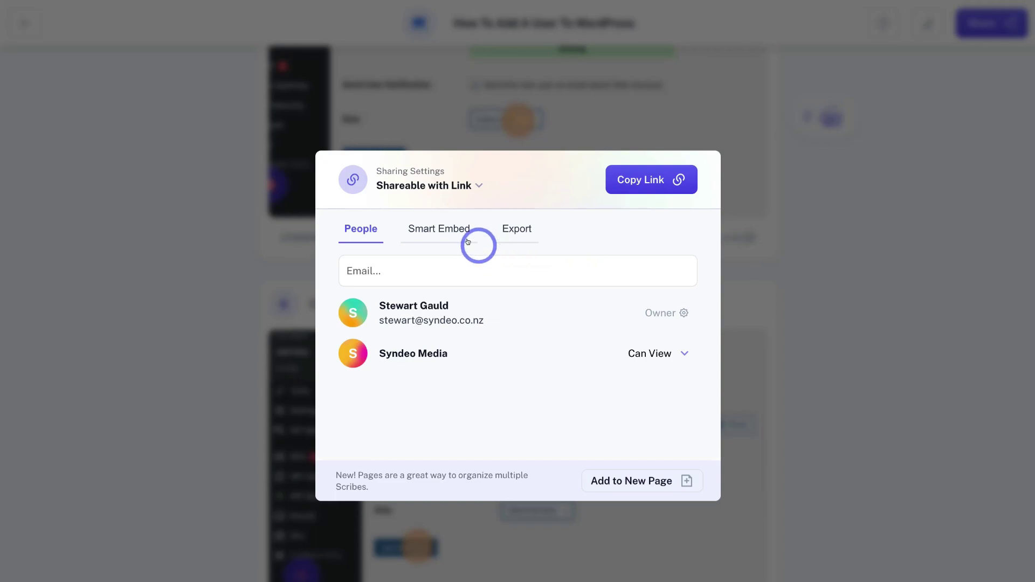
# - View the guide's Smart Embed options and page through the sample embedded Google Business Profile guide
pyautogui.click(434, 232)
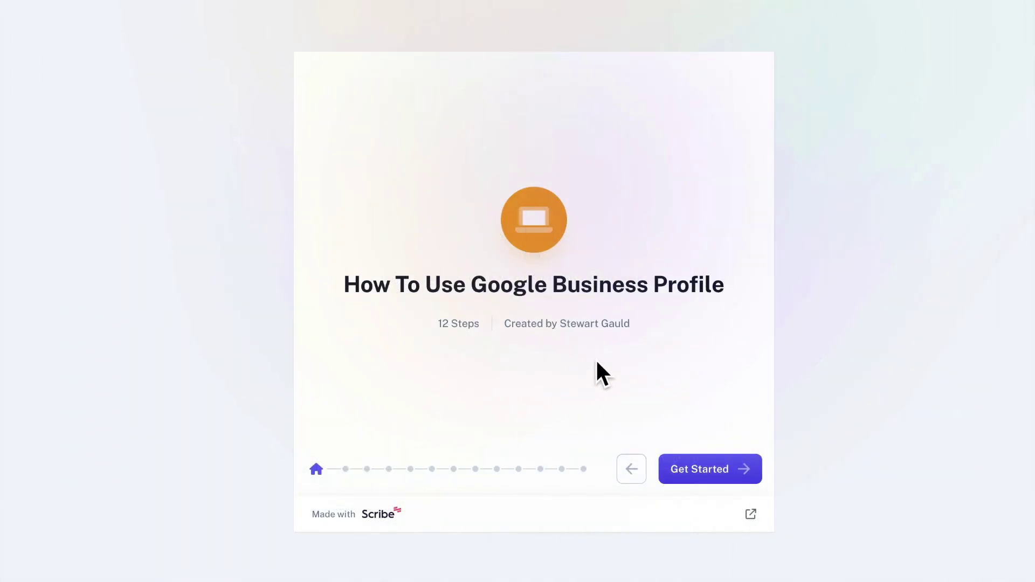
pyautogui.click(688, 473)
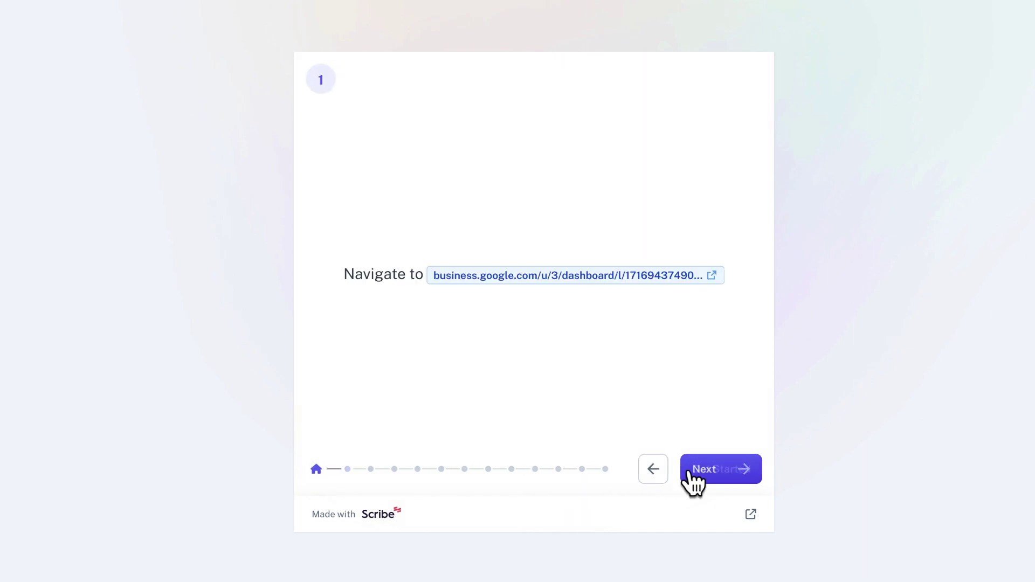
pyautogui.click(733, 475)
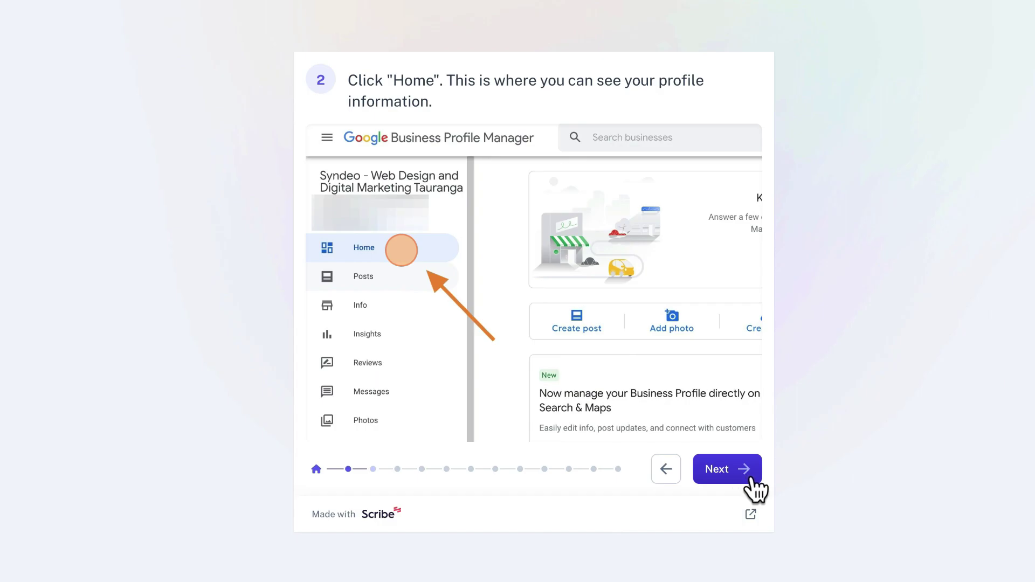
pyautogui.click(757, 489)
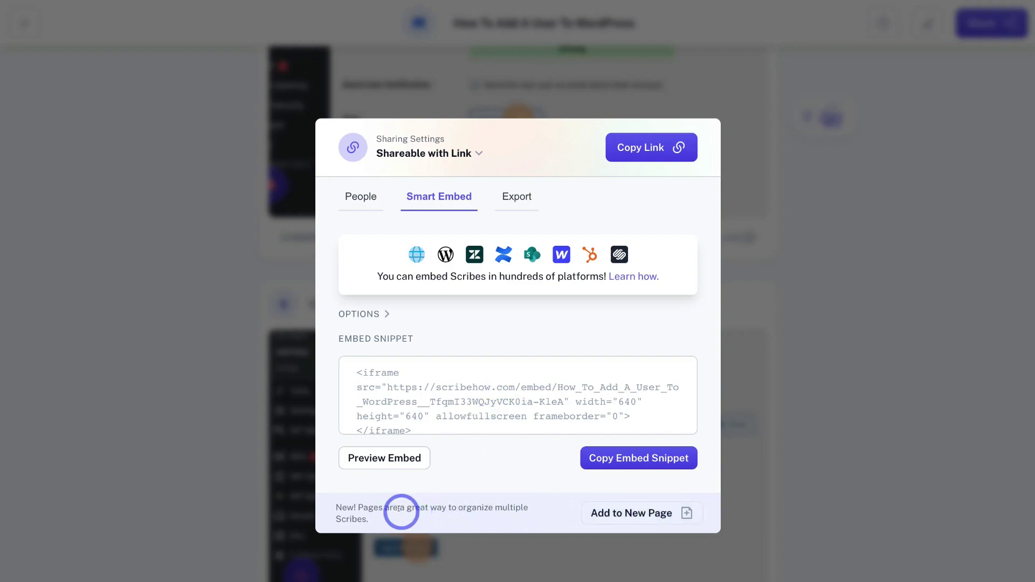
# - Export the guide as a PDF and view the exported document's pages
pyautogui.click(511, 199)
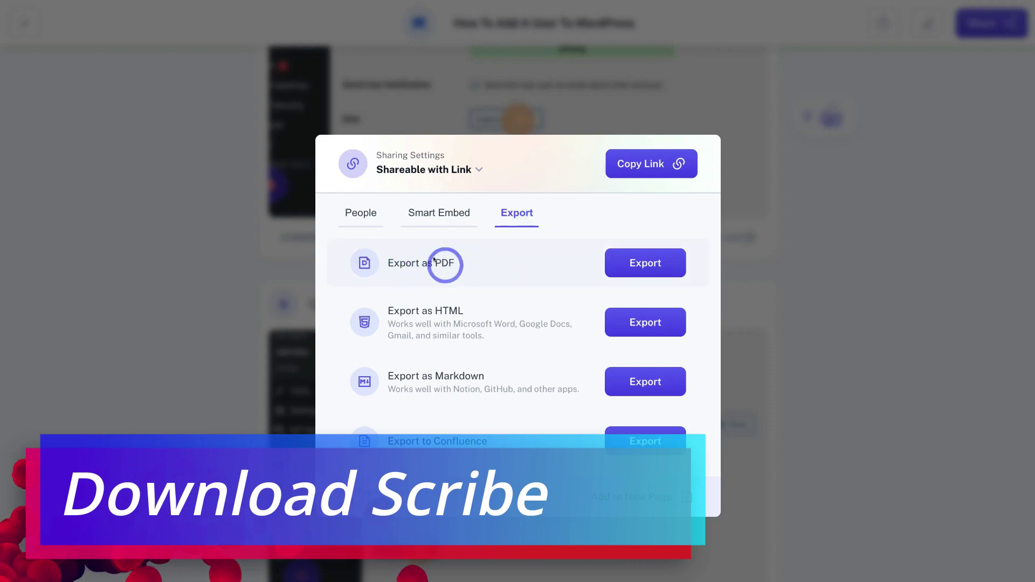
pyautogui.click(645, 268)
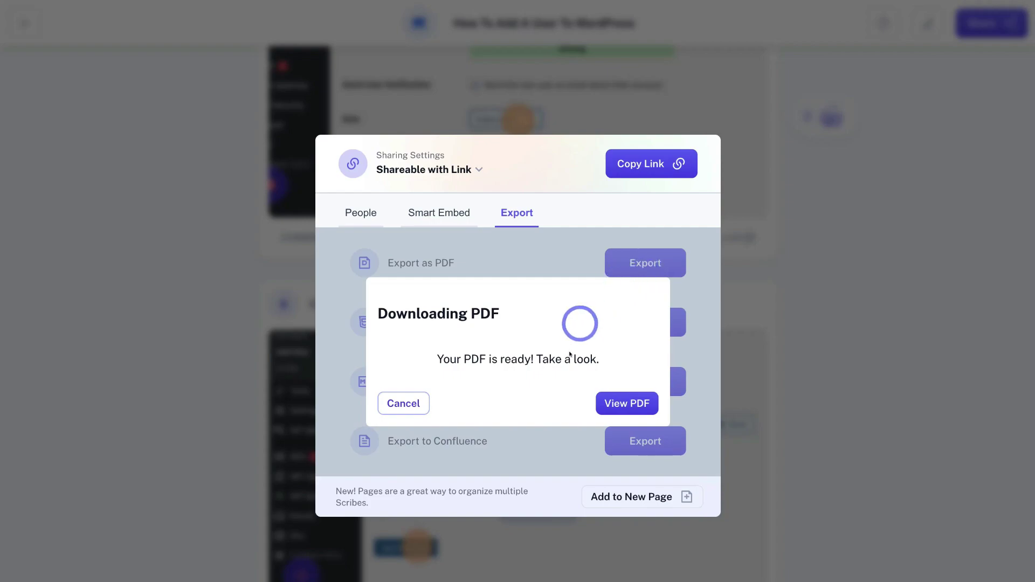
pyautogui.click(625, 403)
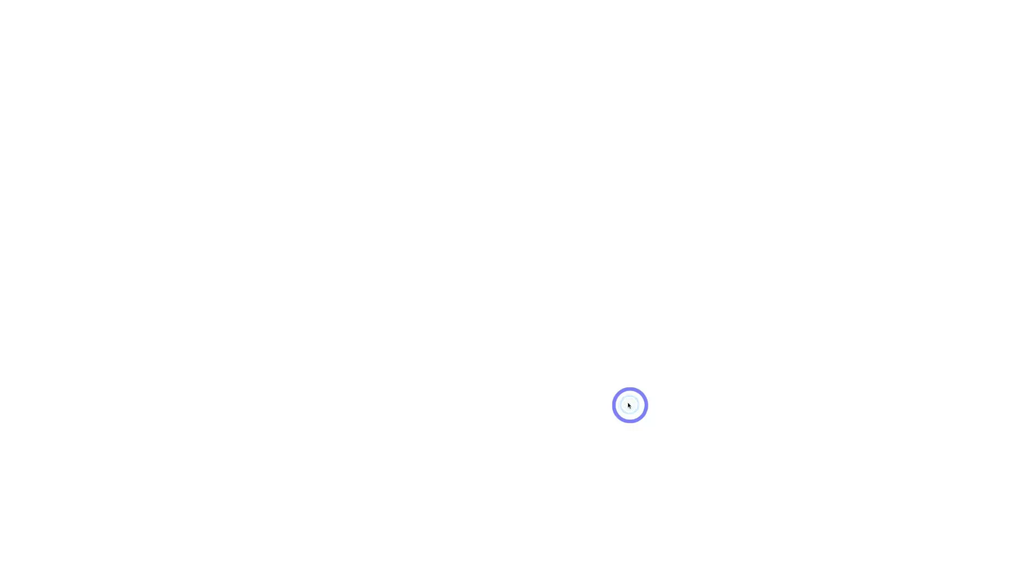
pyautogui.scroll(-14, 966, 394)
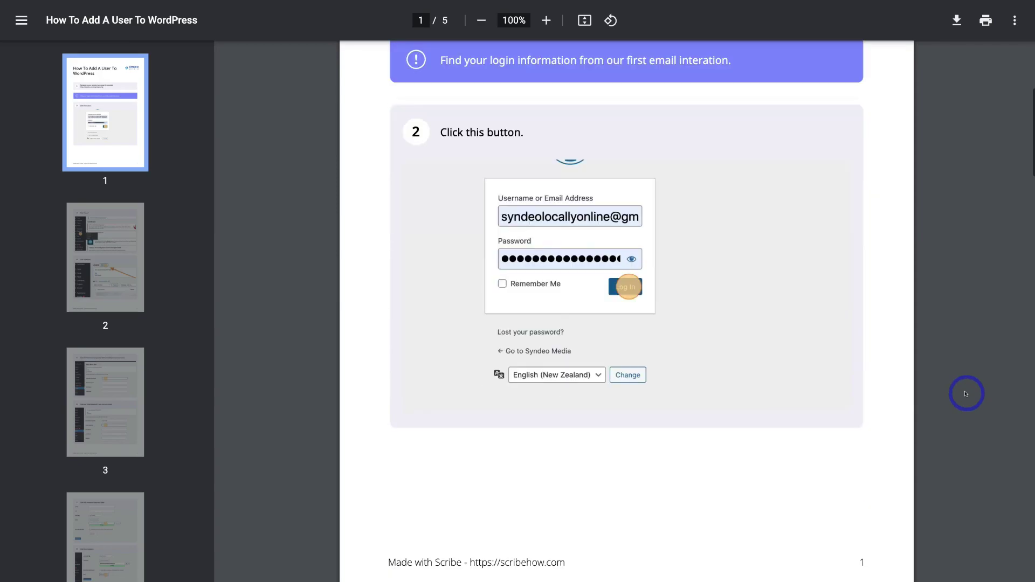
# - Read through the remaining pages of the exported PDF to check the guide's steps and screenshots
pyautogui.scroll(-10, 966, 394)
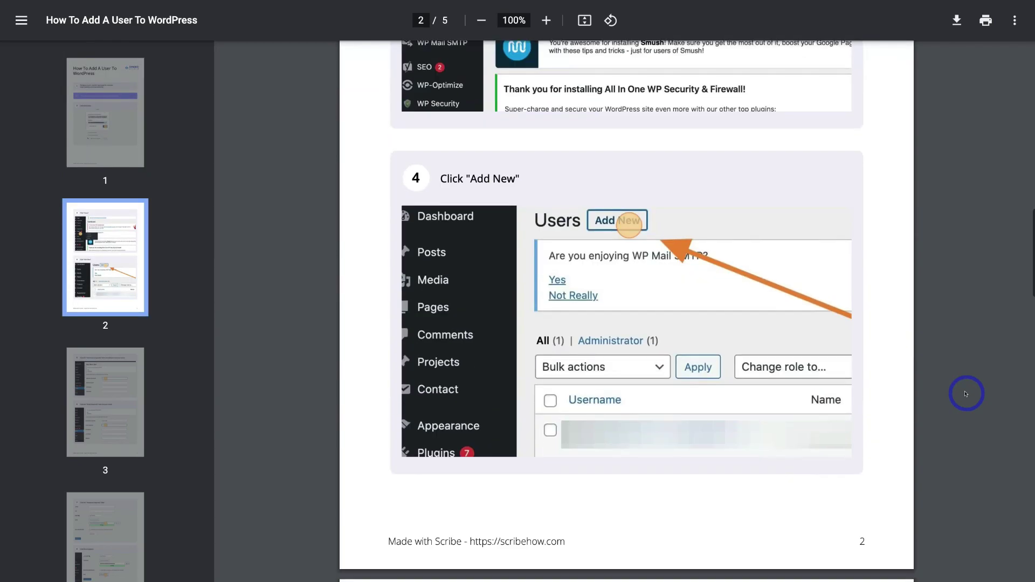
pyautogui.scroll(-10, 966, 394)
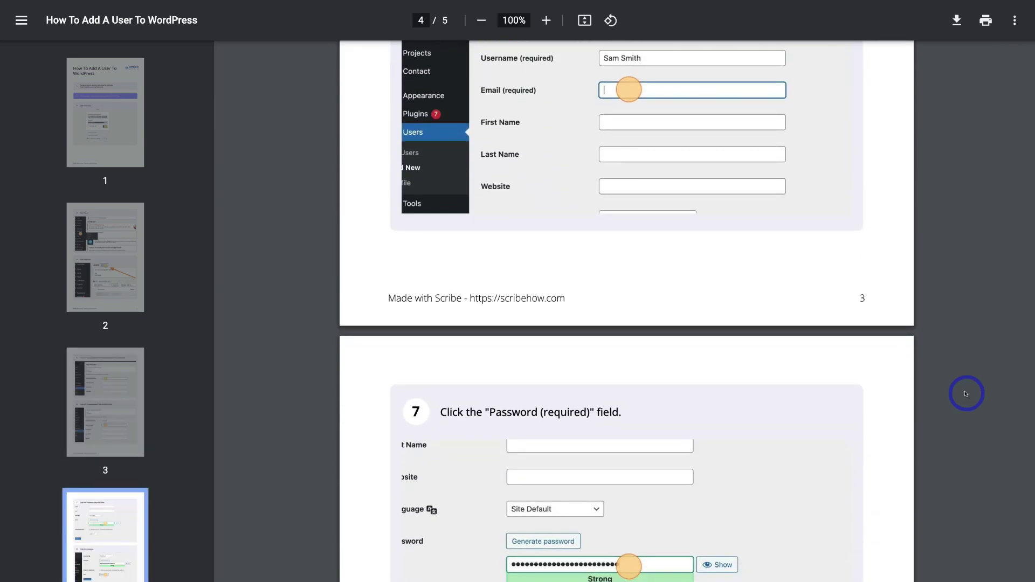
pyautogui.scroll(-10, 966, 394)
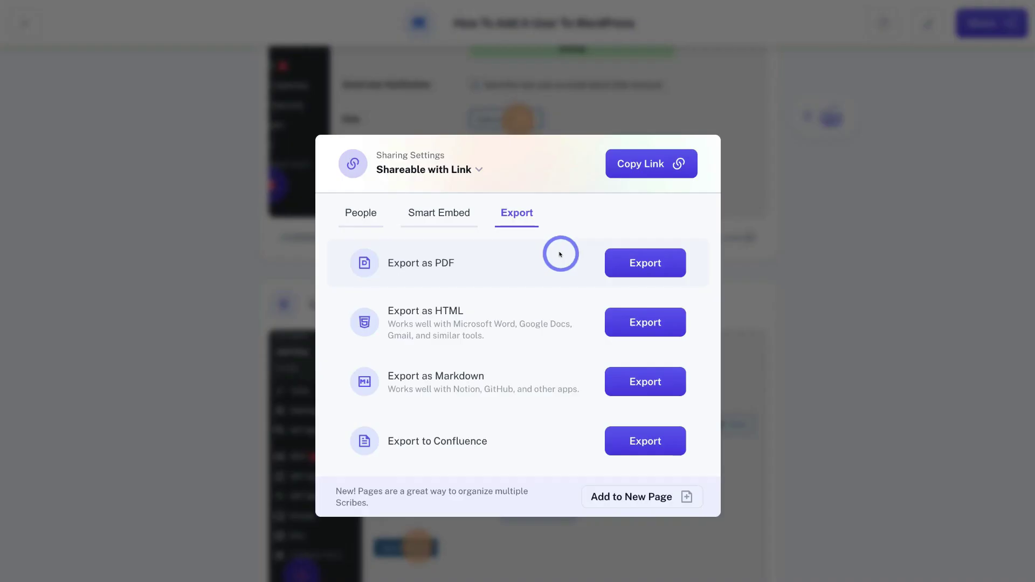
# - Add the guide to a new page from its sharing settings and save the page with the title WordPress
pyautogui.click(468, 171)
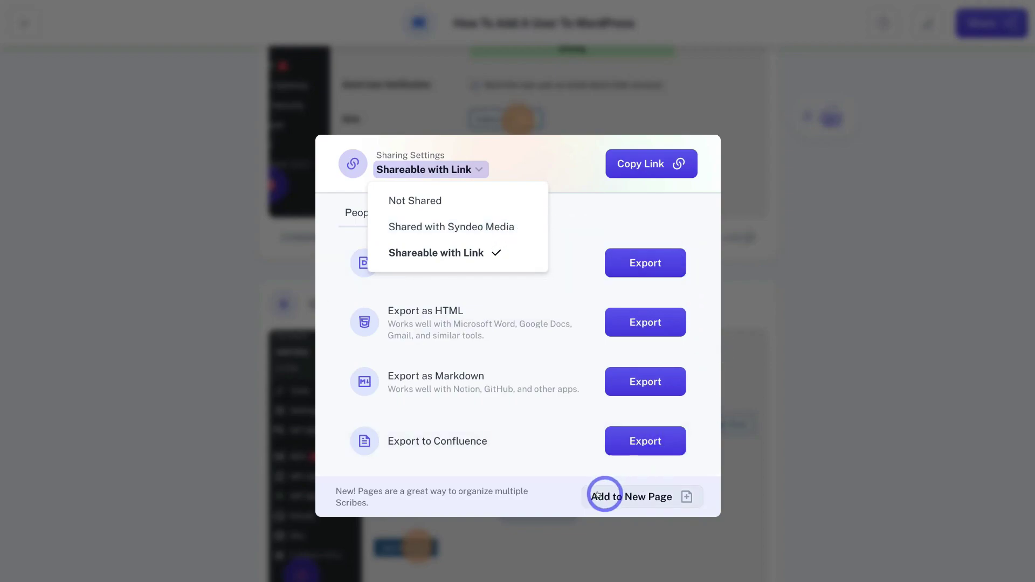
pyautogui.click(633, 495)
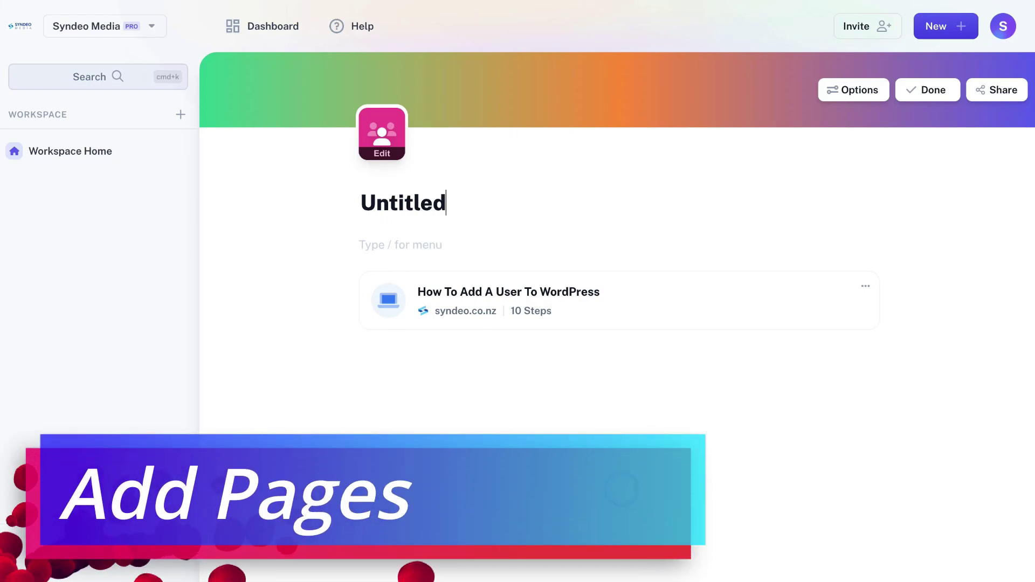
pyautogui.moveTo(466, 199); pyautogui.dragTo(351, 200)
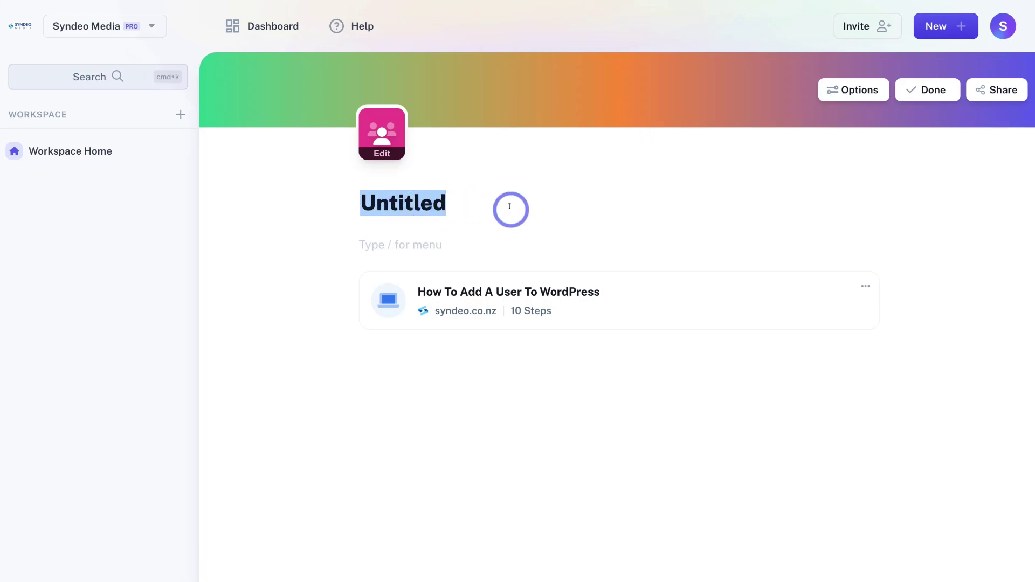
pyautogui.write('WordPress')
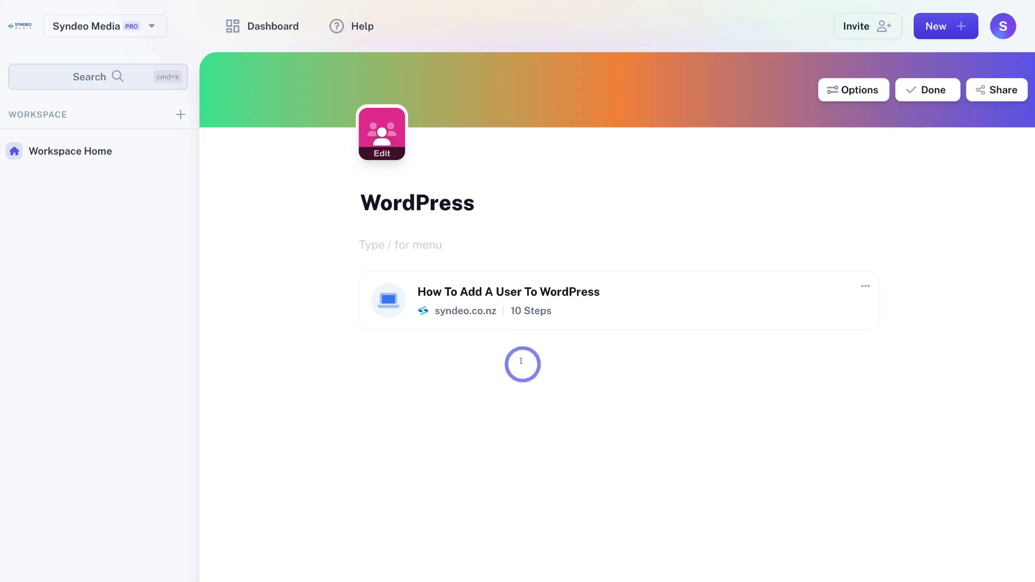
pyautogui.click(907, 91)
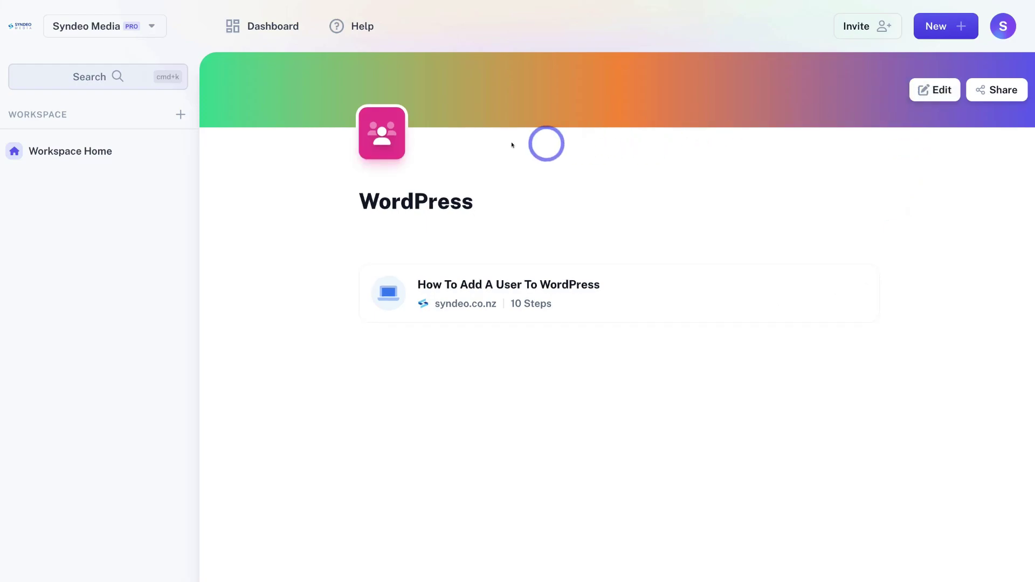
# - Go to the workspace home and open the WordPress page from all files
pyautogui.click(76, 151)
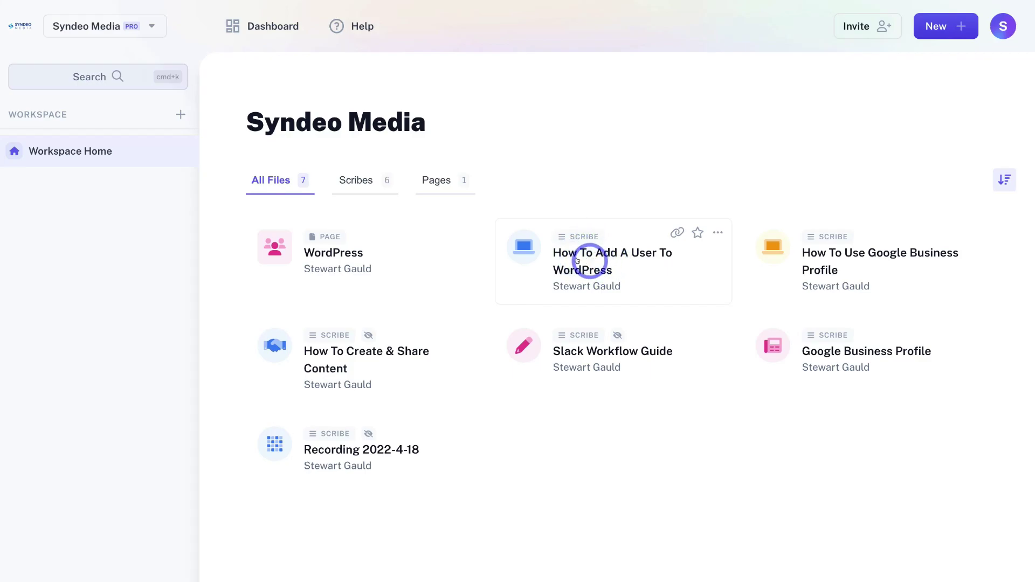
pyautogui.click(361, 255)
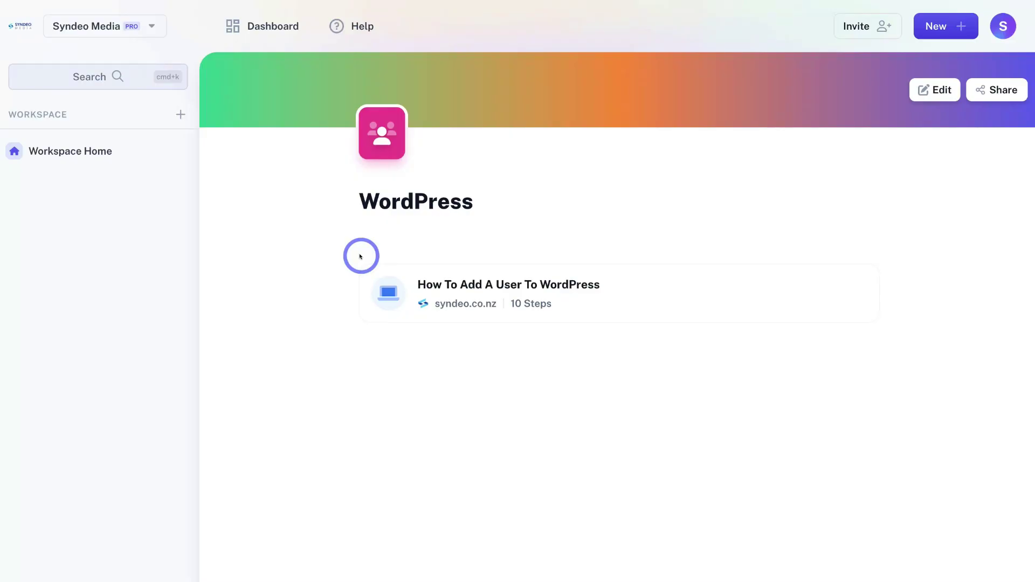